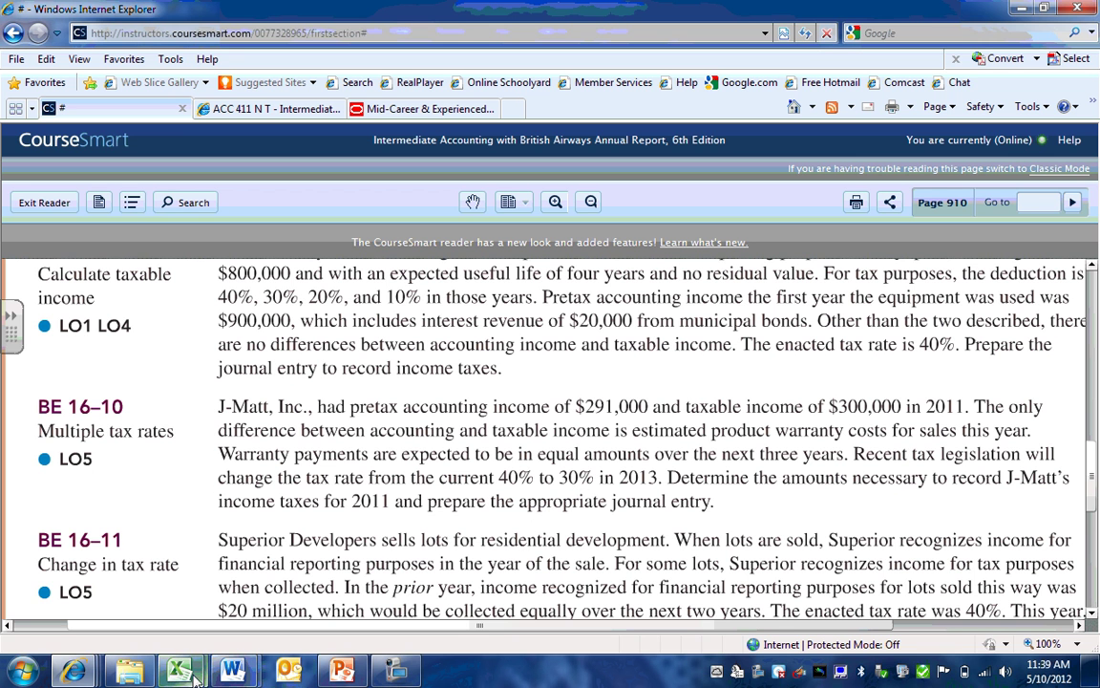
In the tax workbook, enter =B4-B6 in B5 so the 2011 temporary difference shows (9)
{"action": "mouse_move", "coordinate": [194, 677]}
{"action": "left_click", "coordinate": [162, 592]}
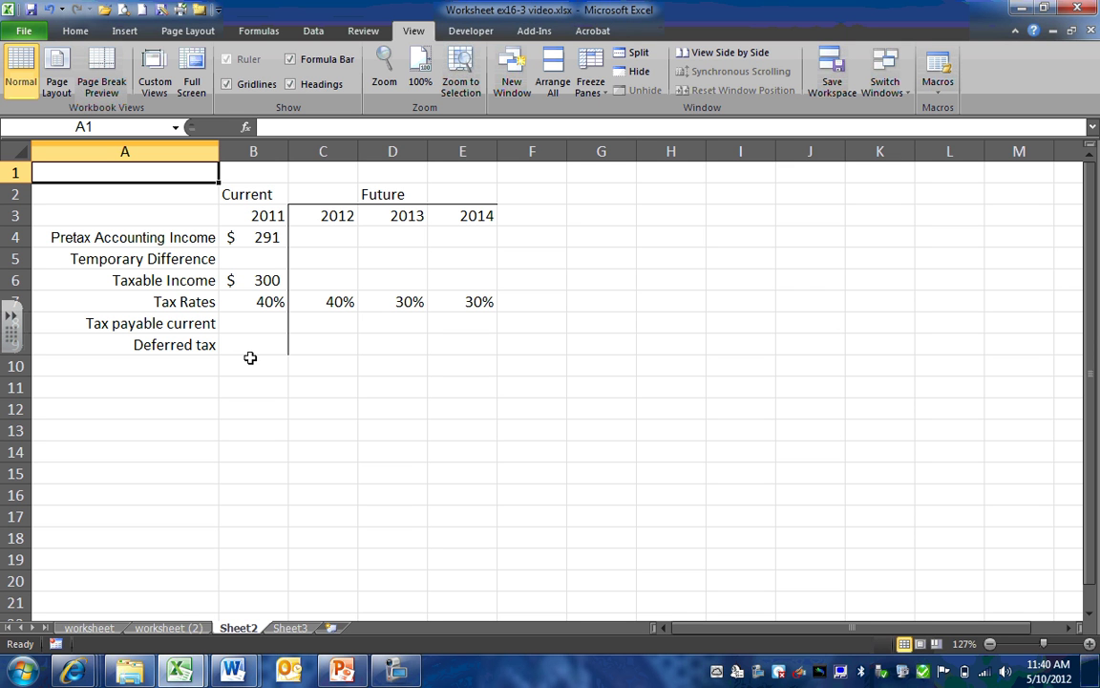
{"action": "left_click", "coordinate": [267, 255]}
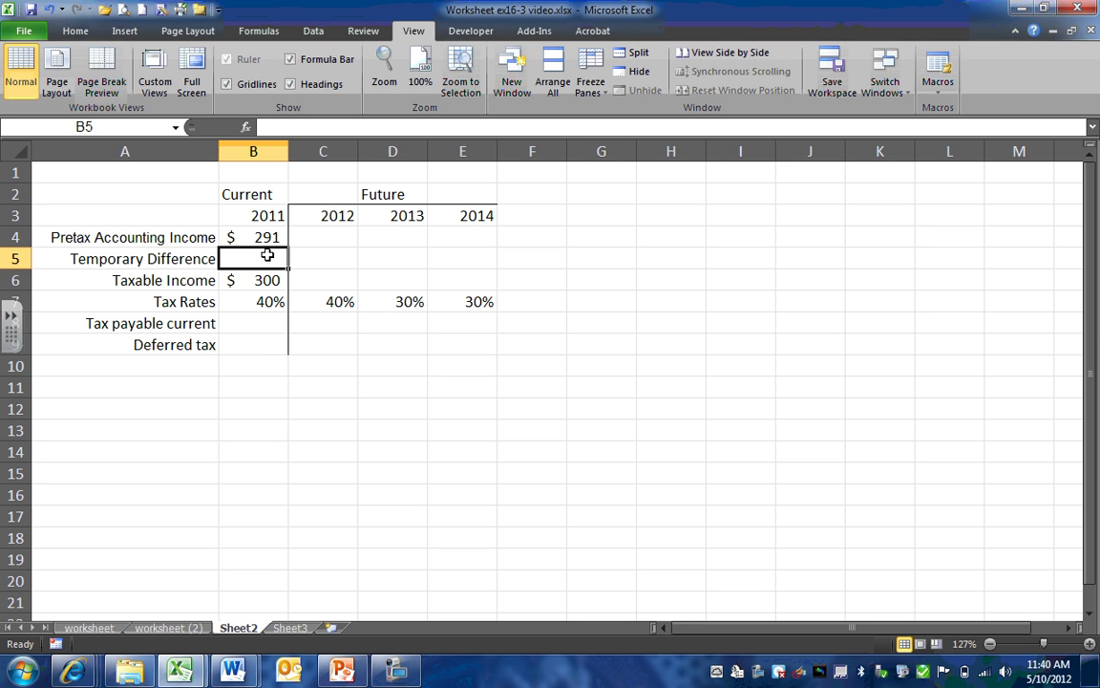
{"action": "type", "text": "="}
{"action": "key", "text": "Up"}
{"action": "type", "text": "-"}
{"action": "key", "text": "Down"}
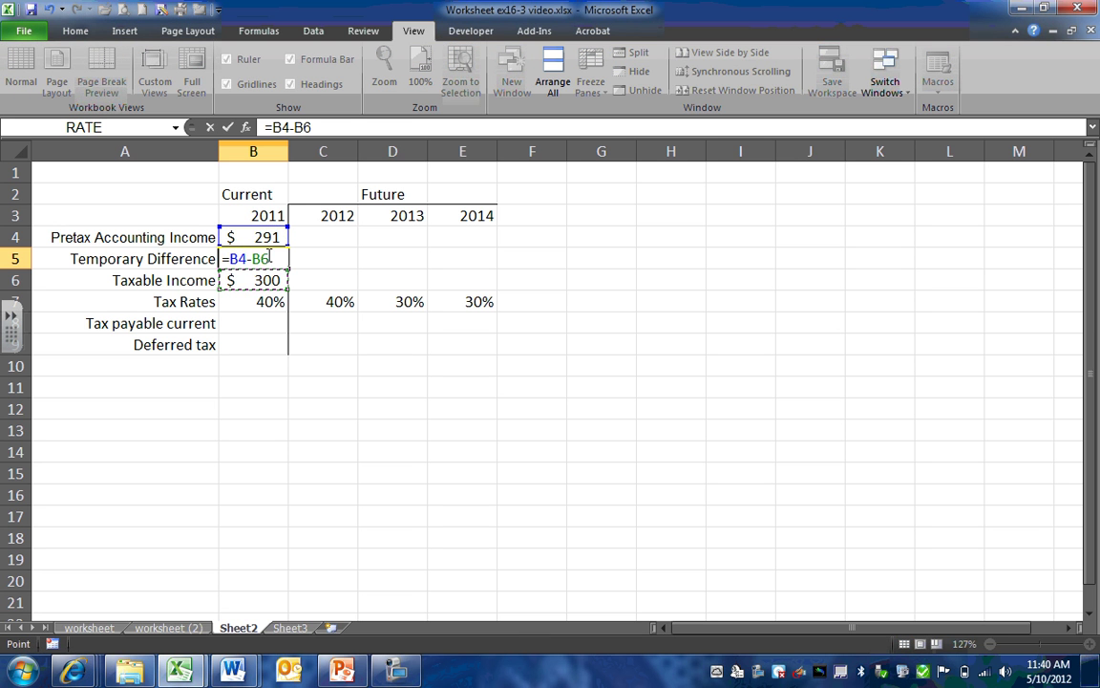
{"action": "key", "text": "Return"}
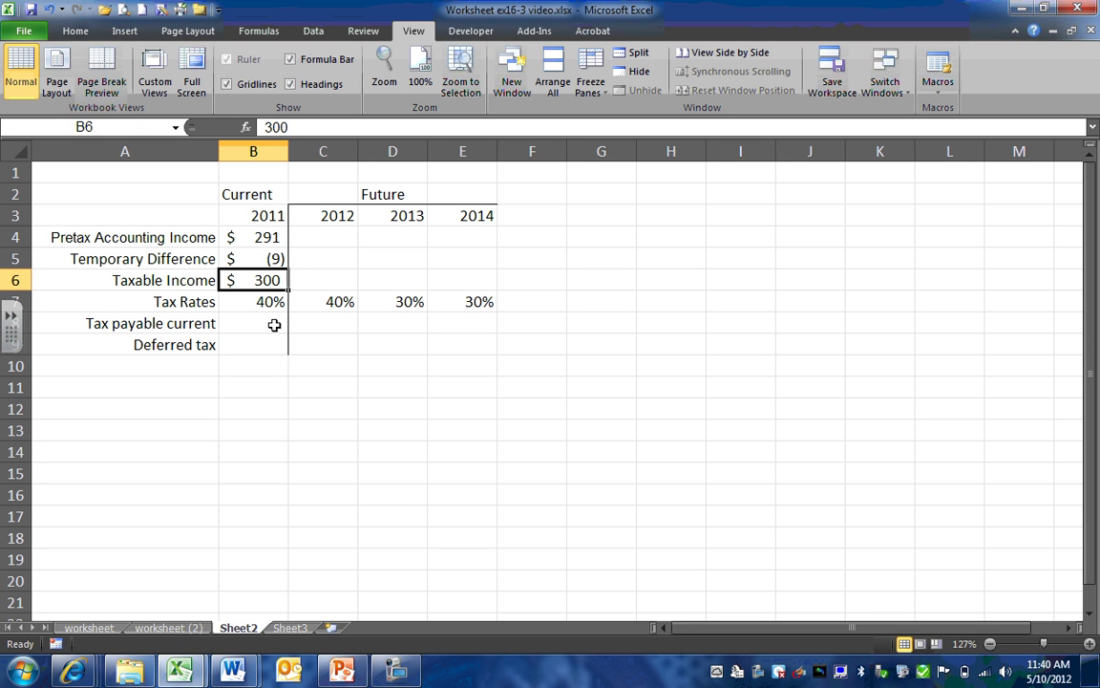
Enter 3 as the 2012, 2013 and 2014 temporary differences in C5:E5
{"action": "left_click", "coordinate": [322, 260]}
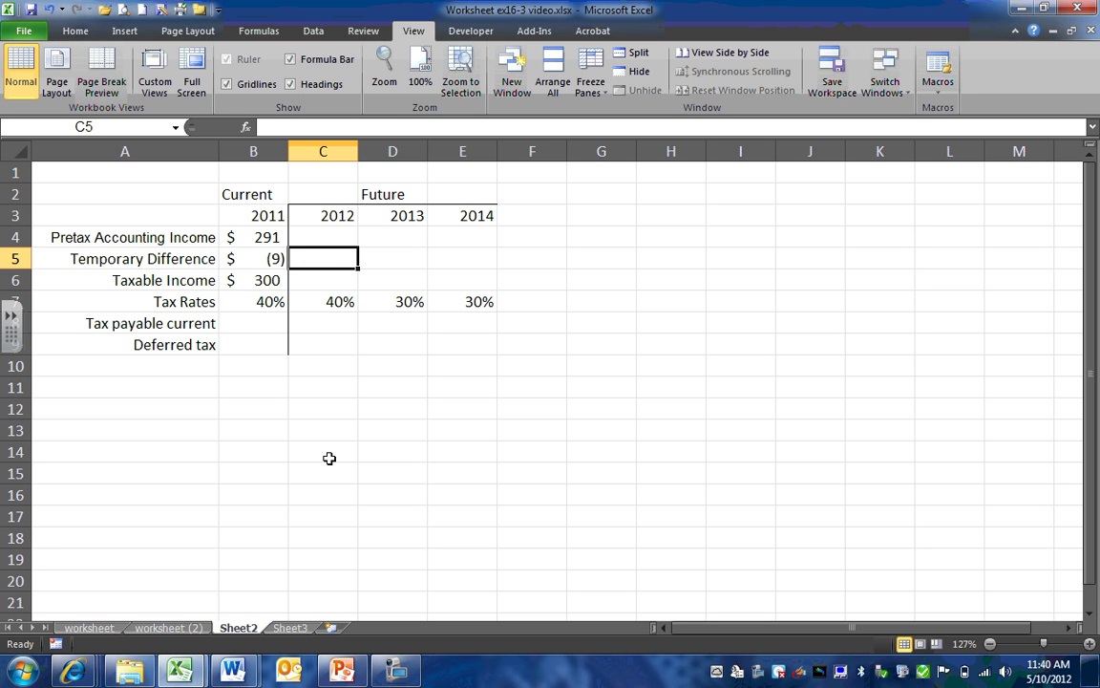
{"action": "type", "text": "3"}
{"action": "key", "text": "Tab"}
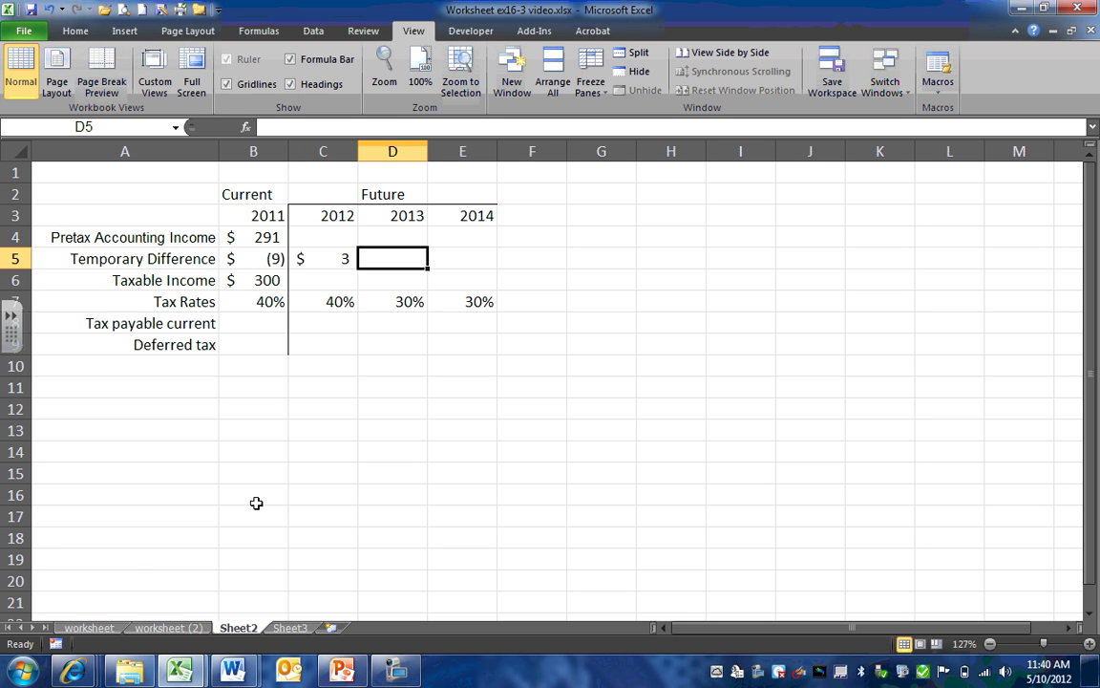
{"action": "type", "text": "3"}
{"action": "key", "text": "Tab"}
{"action": "type", "text": "3"}
{"action": "key", "text": "Return"}
Review the temporary difference row, then switch to the PowerPoint temporary-differences slide
{"action": "key", "text": "Up"}
{"action": "key", "text": "Left"}
{"action": "key", "text": "Left"}
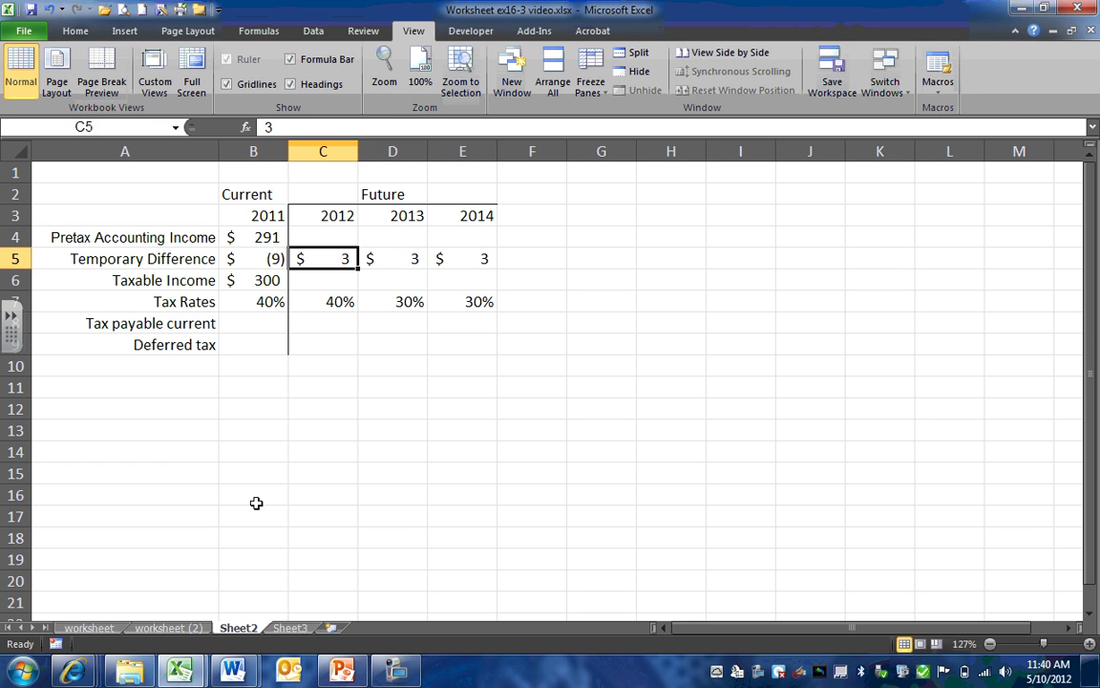
{"action": "key", "text": "Right"}
{"action": "key", "text": "Right"}
{"action": "key", "text": "Left"}
{"action": "key", "text": "Left"}
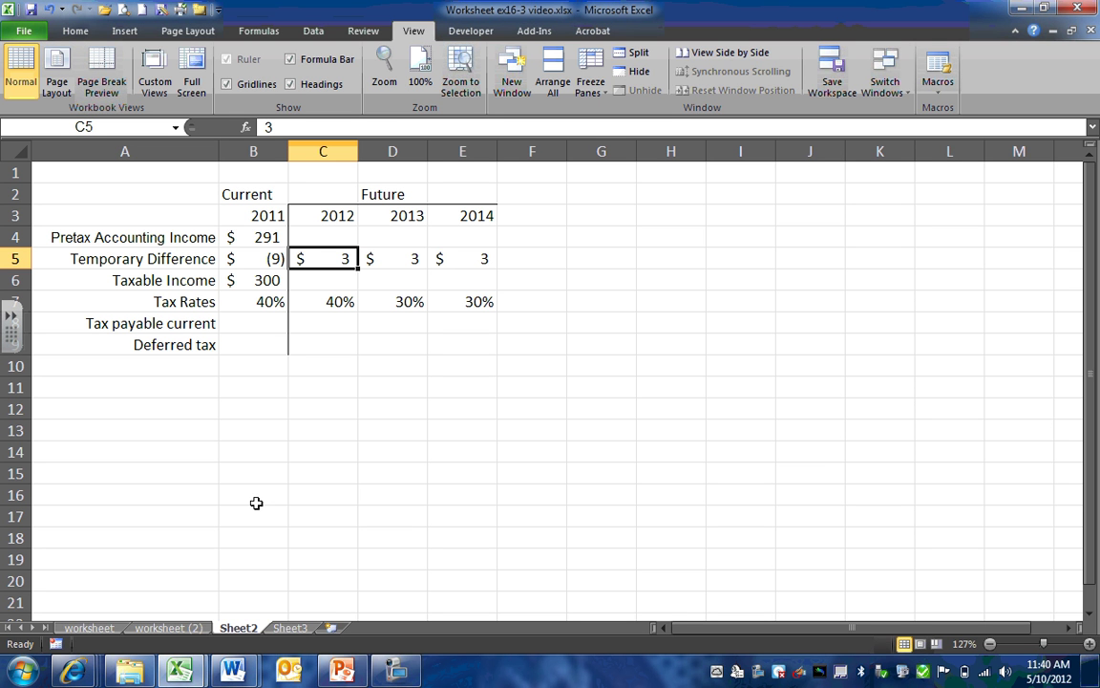
{"action": "key", "text": "Down"}
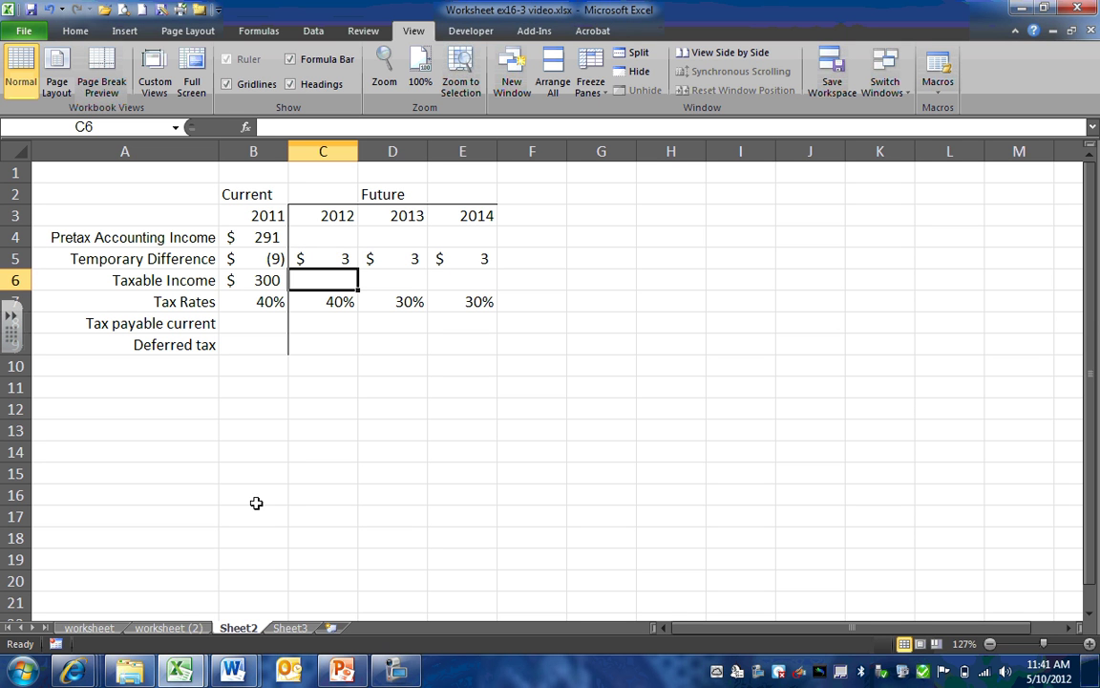
{"action": "key", "text": "Up"}
{"action": "key", "text": "Right"}
{"action": "key", "text": "Right"}
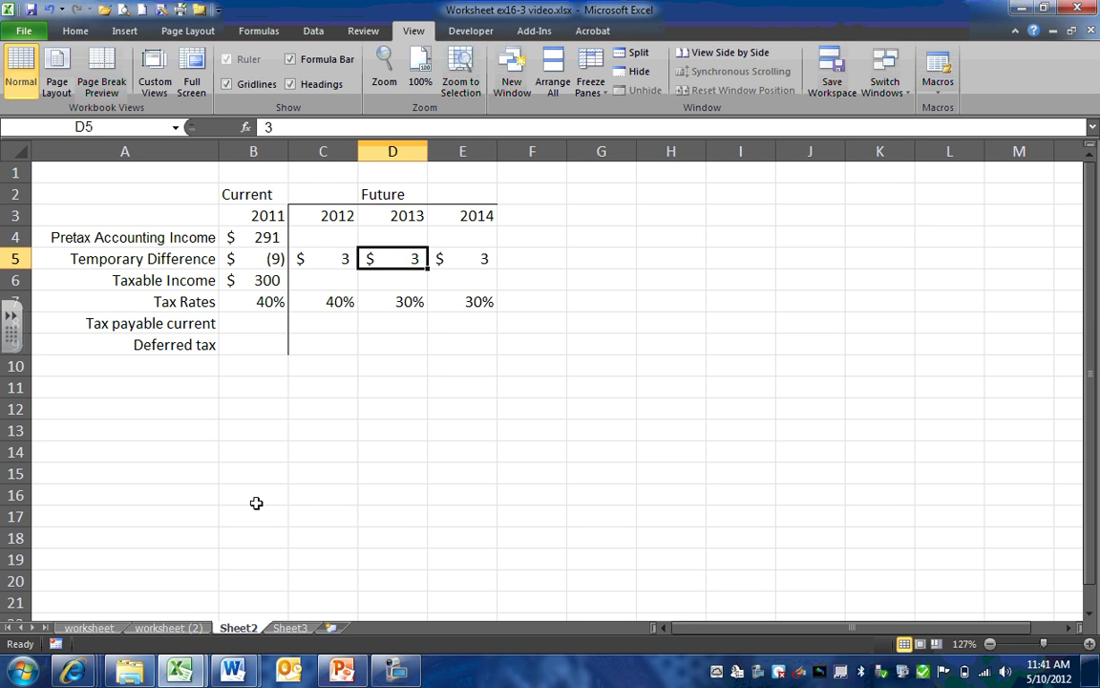
{"action": "key", "text": "Left"}
{"action": "key", "text": "Left"}
{"action": "key", "text": "Right"}
{"action": "key", "text": "Right"}
{"action": "key", "text": "Left"}
{"action": "key", "text": "Left"}
{"action": "key", "text": "Left"}
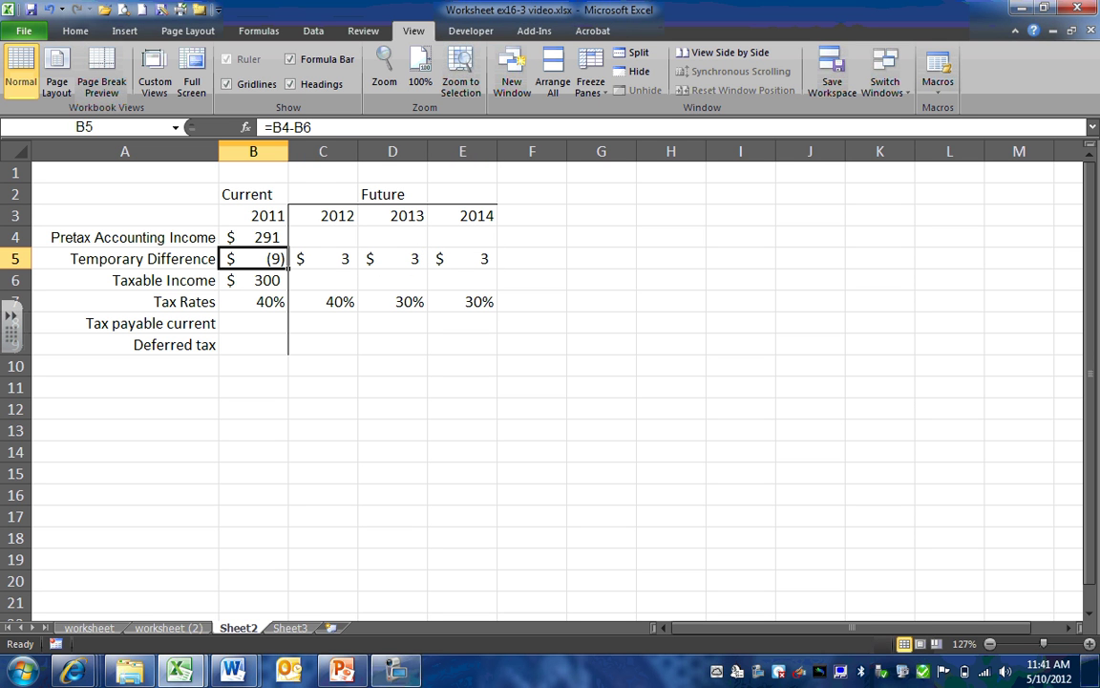
{"action": "left_click", "coordinate": [345, 672]}
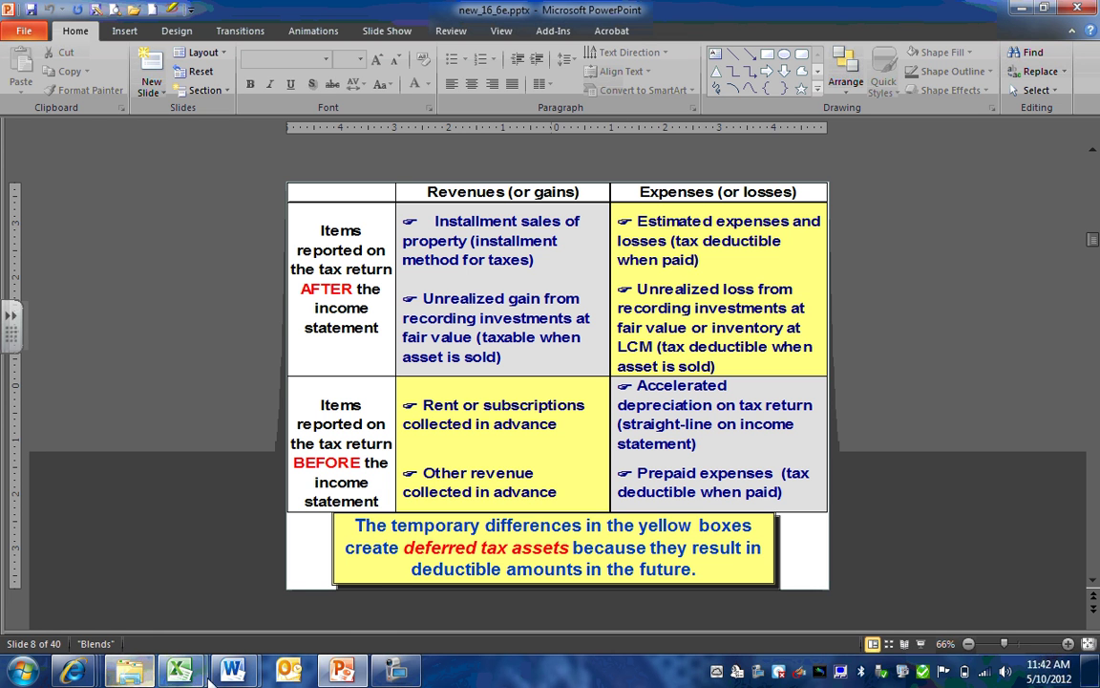
Enter =B6*B7 in B8 so the 2011 current tax payable shows 120
{"action": "mouse_move", "coordinate": [181, 671]}
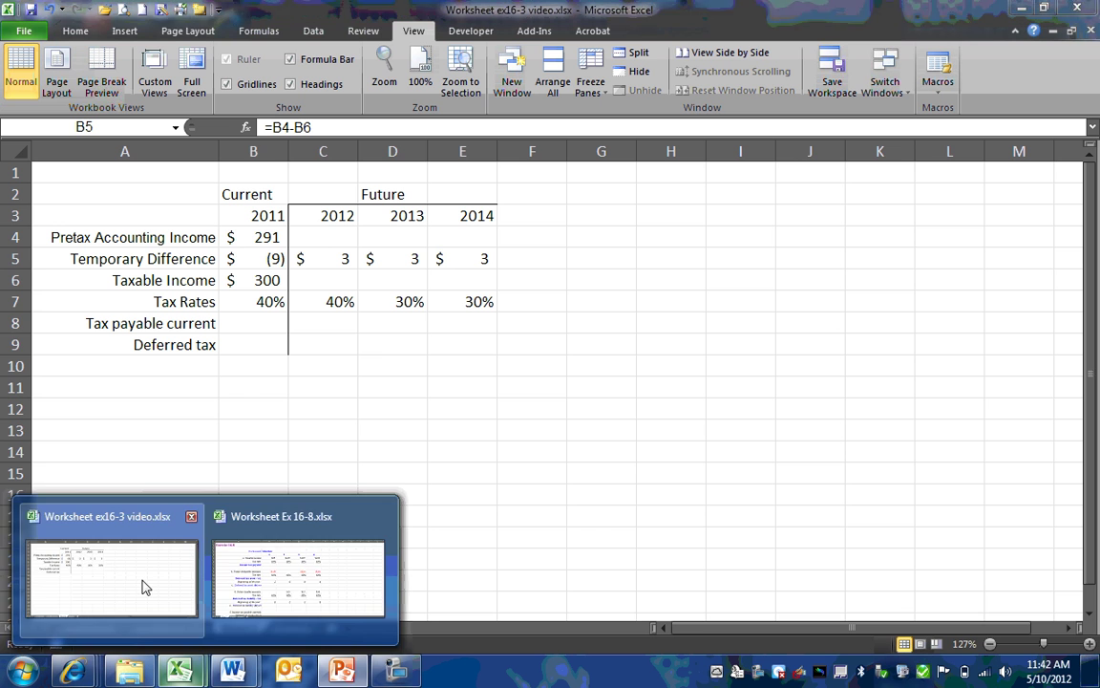
{"action": "left_click", "coordinate": [141, 587]}
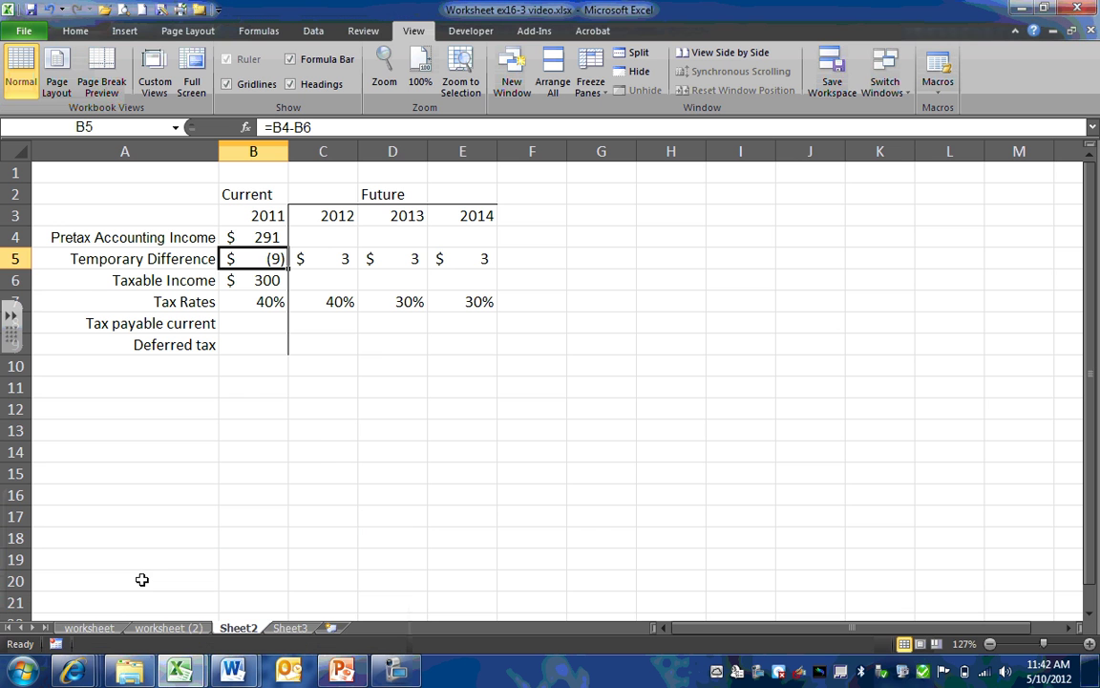
{"action": "left_click", "coordinate": [258, 326]}
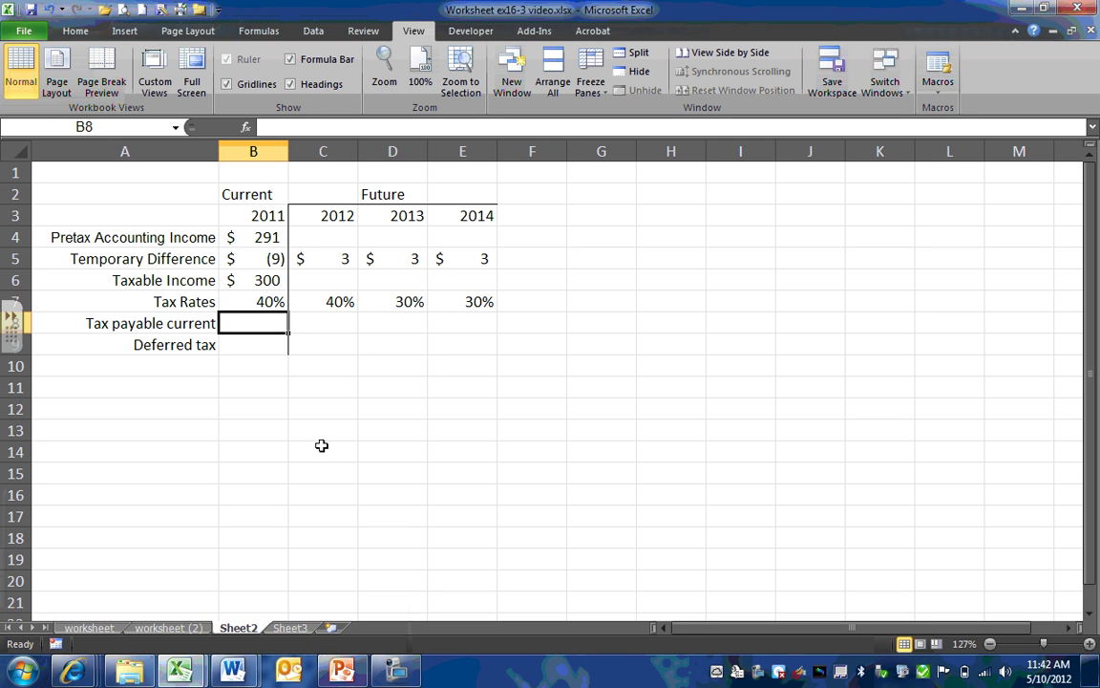
{"action": "type", "text": "="}
{"action": "key", "text": "Up"}
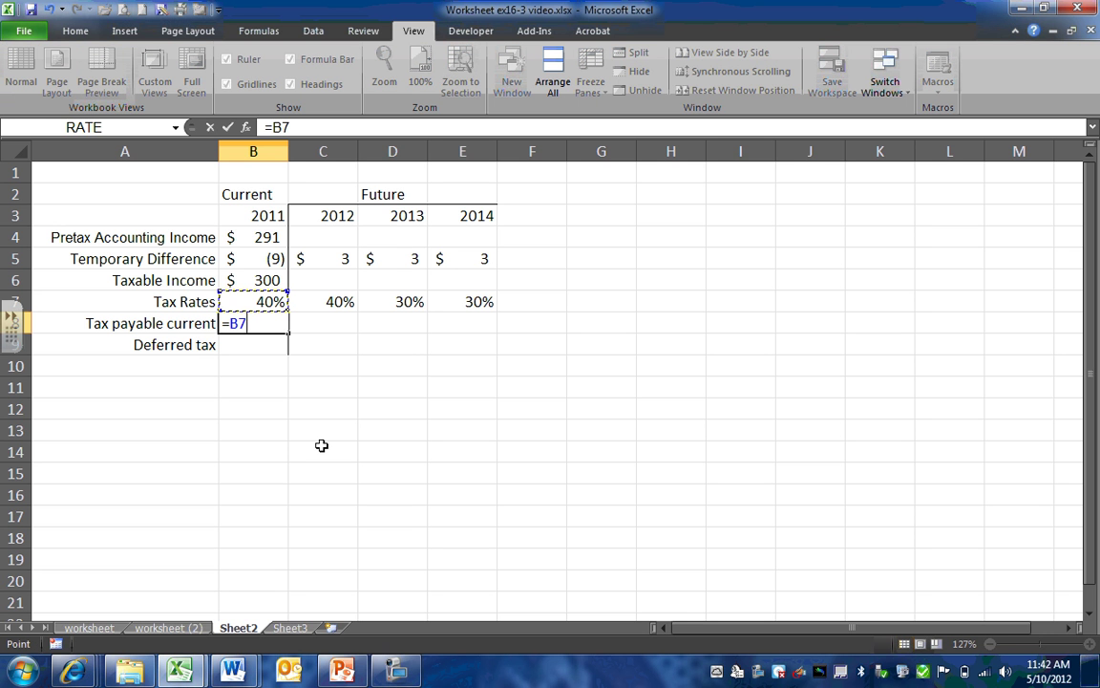
{"action": "key", "text": "Up"}
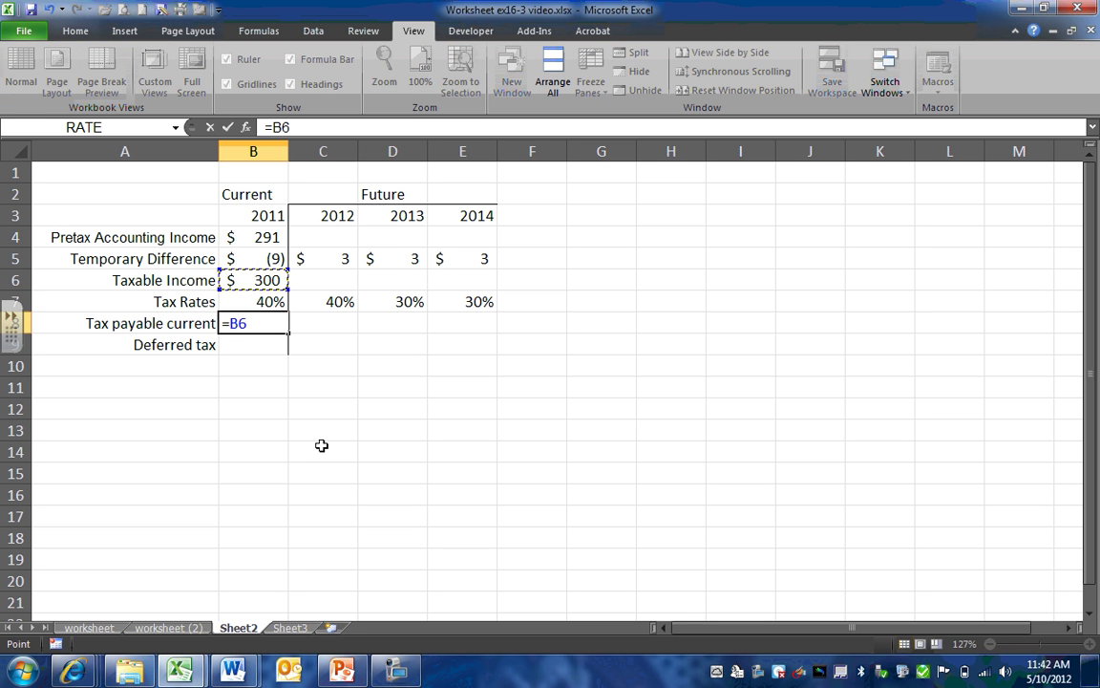
{"action": "type", "text": "*"}
{"action": "key", "text": "Up"}
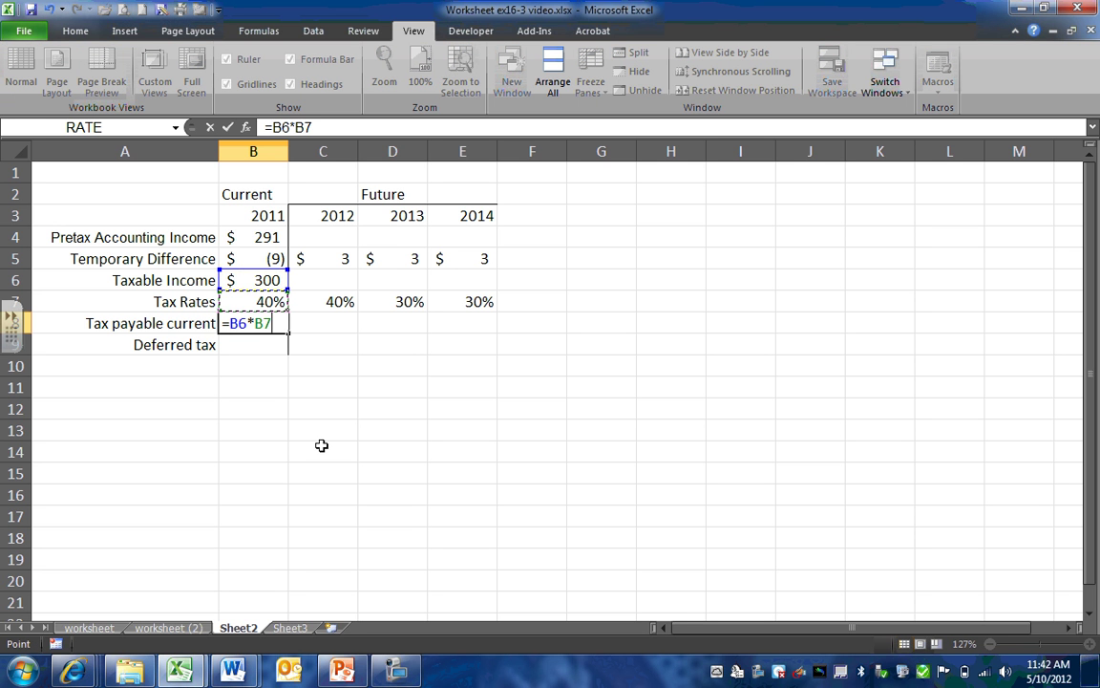
{"action": "key", "text": "Return"}
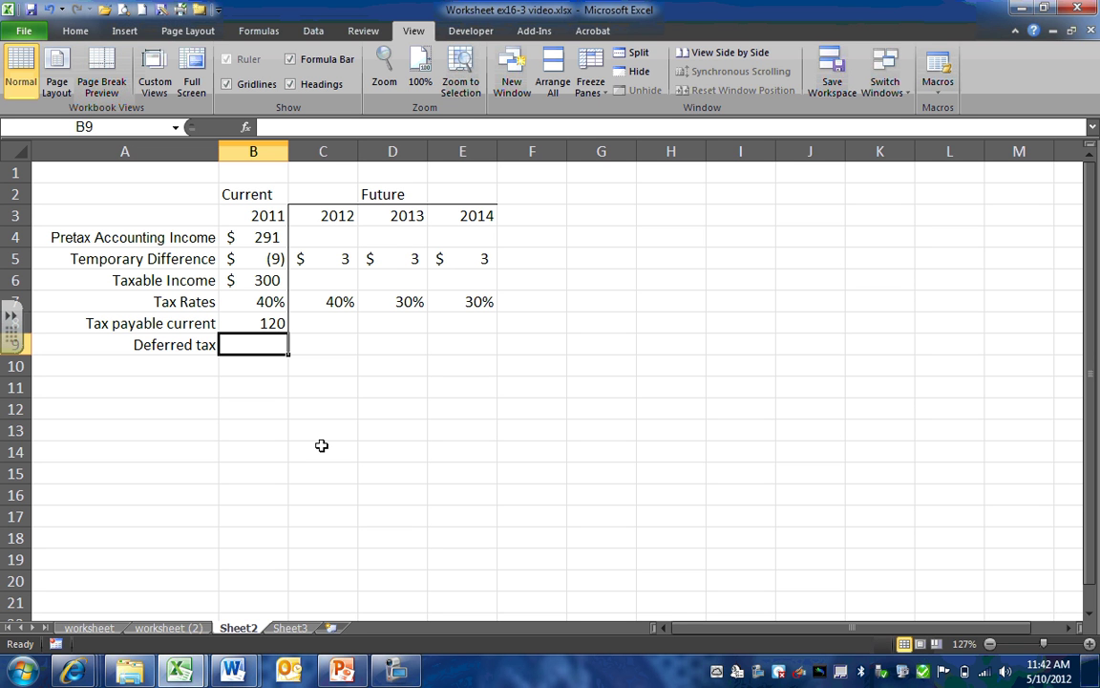
Enter =C5*C7 in the 2012 Deferred tax cell C9, giving 1.2
{"action": "key", "text": "Right"}
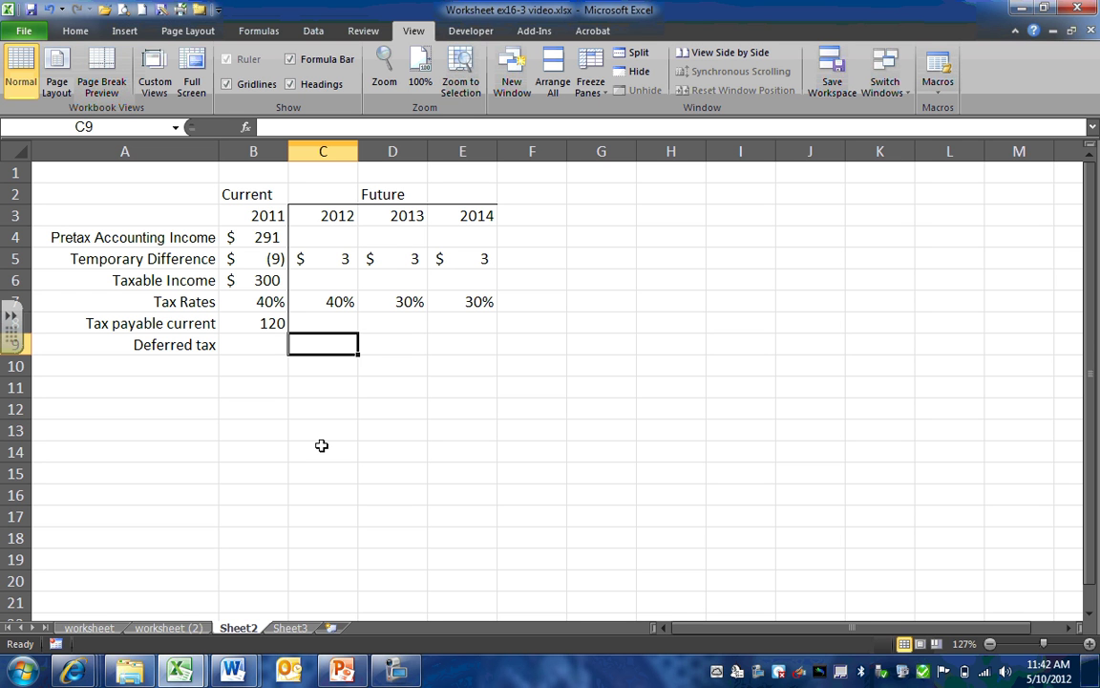
{"action": "type", "text": "="}
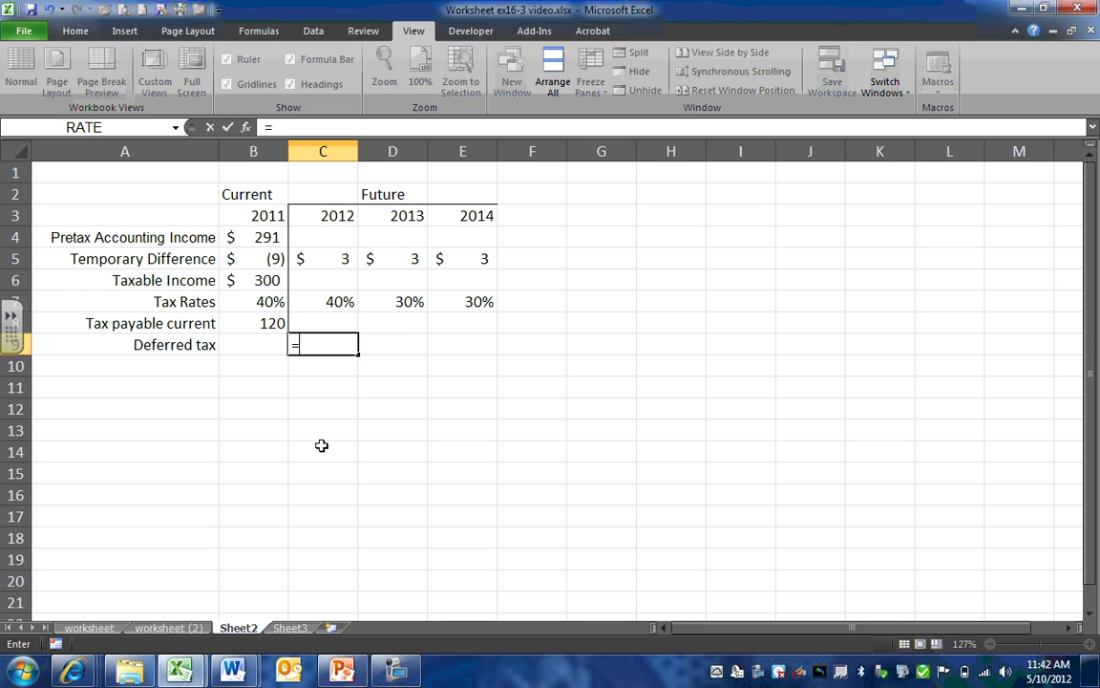
{"action": "key", "text": "Up"}
{"action": "key", "text": "Up"}
{"action": "key", "text": "Up"}
{"action": "key", "text": "Up"}
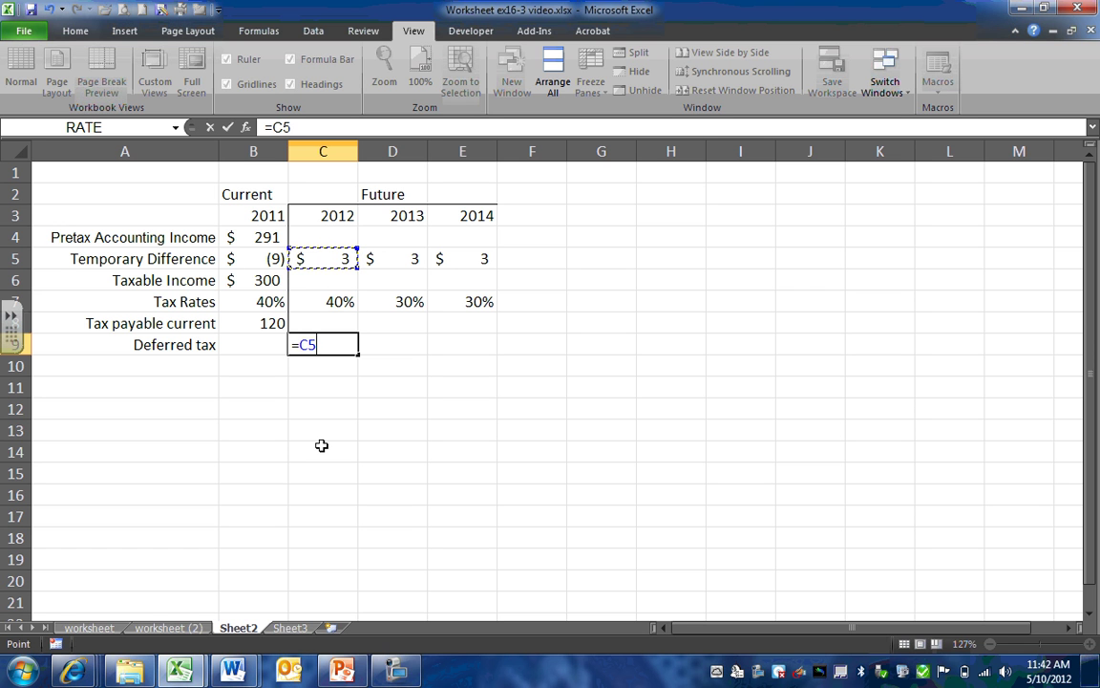
{"action": "type", "text": "*"}
{"action": "key", "text": "Up"}
{"action": "key", "text": "Up"}
{"action": "key", "text": "Return"}
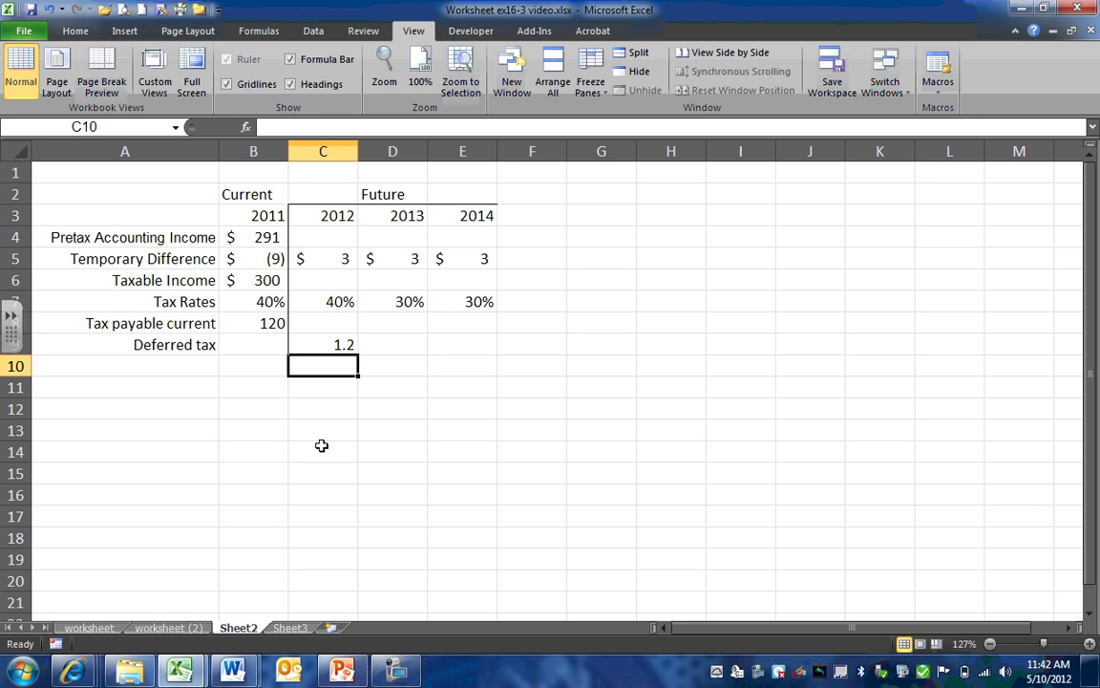
{"action": "key", "text": "Up"}
{"action": "key", "text": "Right"}
{"action": "key", "text": "Left"}
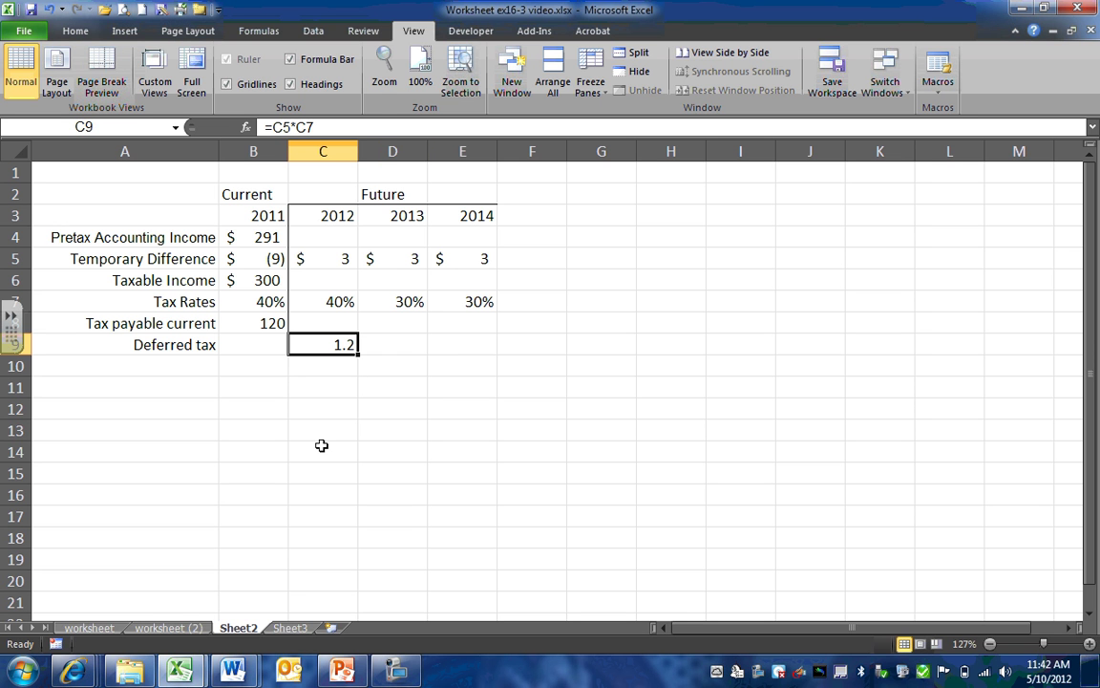
Copy the C9 deferred tax formula into D9:E9, giving 0.9 for 2013 and 2014
{"action": "right_click", "coordinate": [322, 350]}
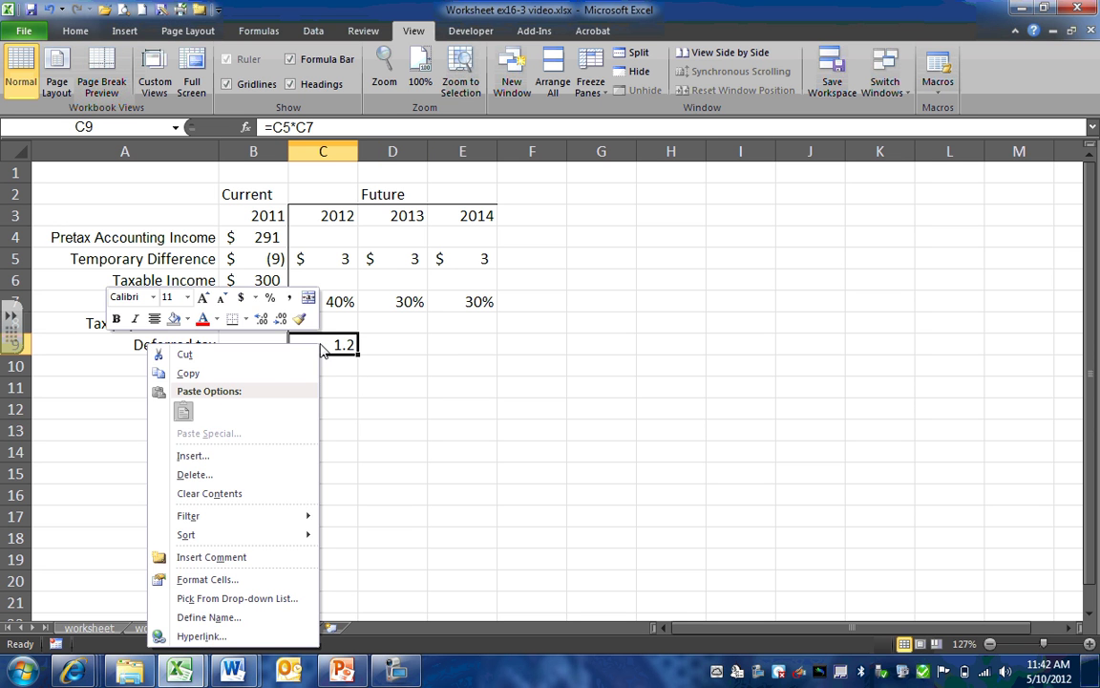
{"action": "left_click", "coordinate": [243, 373]}
{"action": "left_click_drag", "start_coordinate": [388, 345], "coordinate": [443, 341]}
{"action": "right_click", "coordinate": [391, 344]}
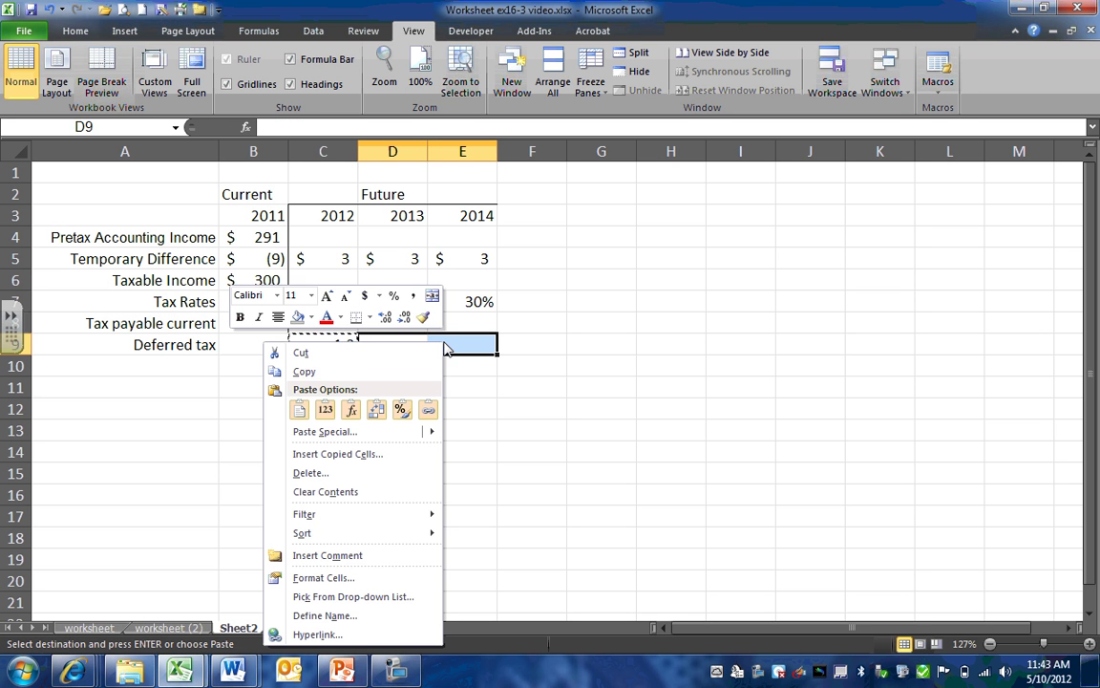
{"action": "left_click", "coordinate": [299, 413]}
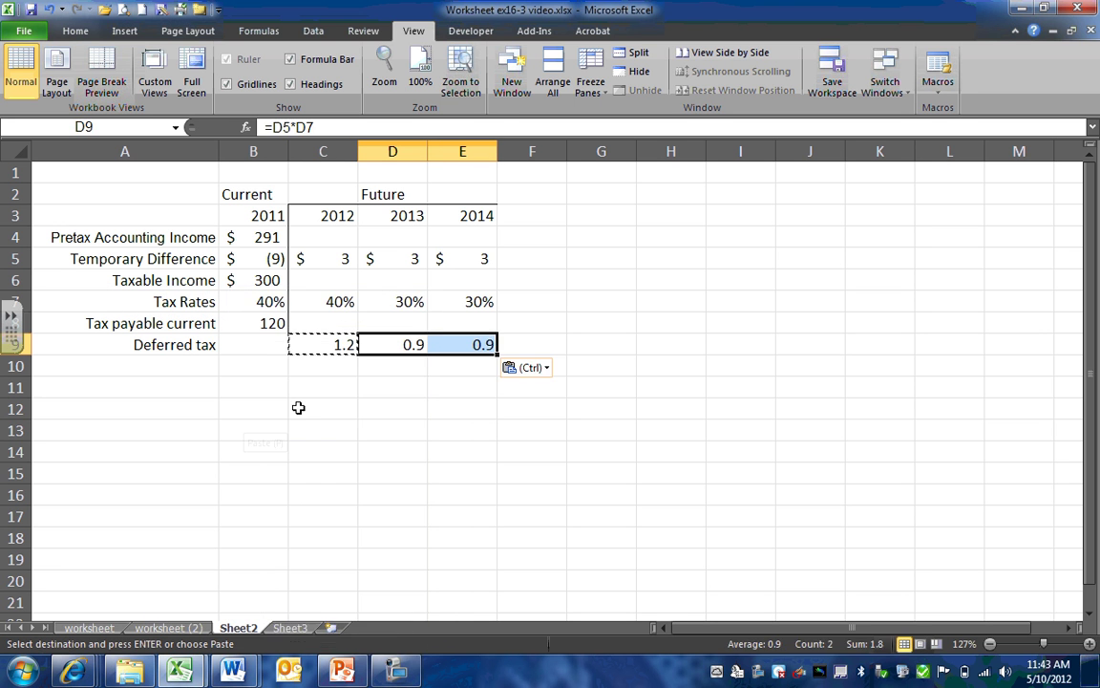
{"action": "left_click", "coordinate": [281, 404]}
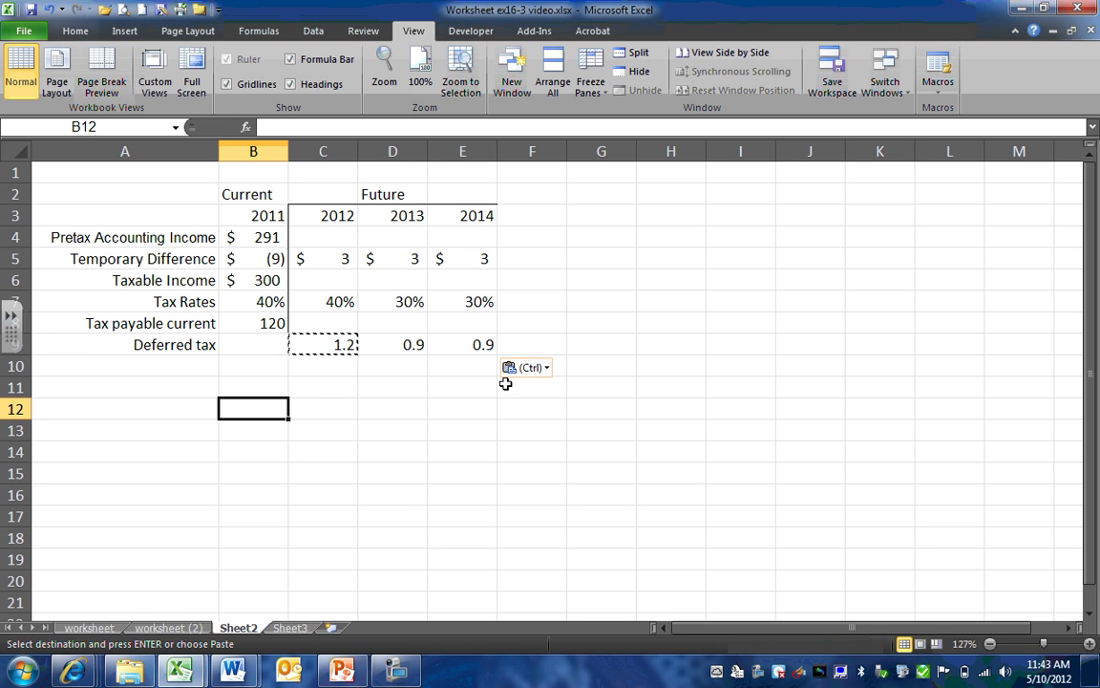
AutoSum the deferred tax row in F9 as =SUM(C9:E9), totalling 3
{"action": "left_click", "coordinate": [536, 347]}
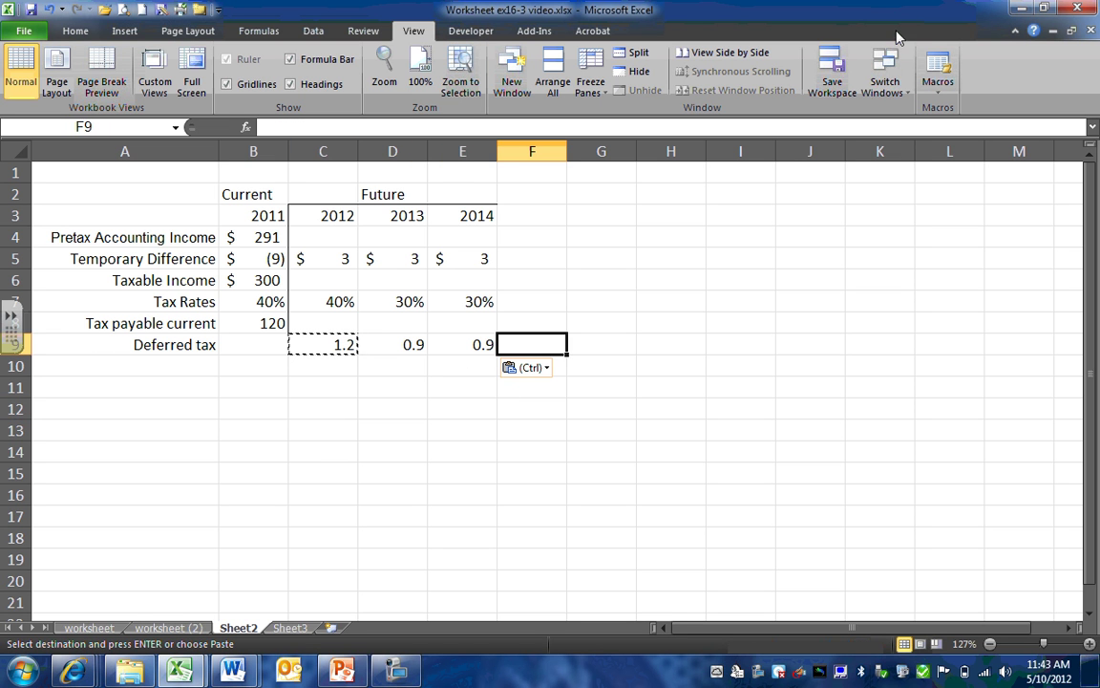
{"action": "left_click", "coordinate": [19, 30]}
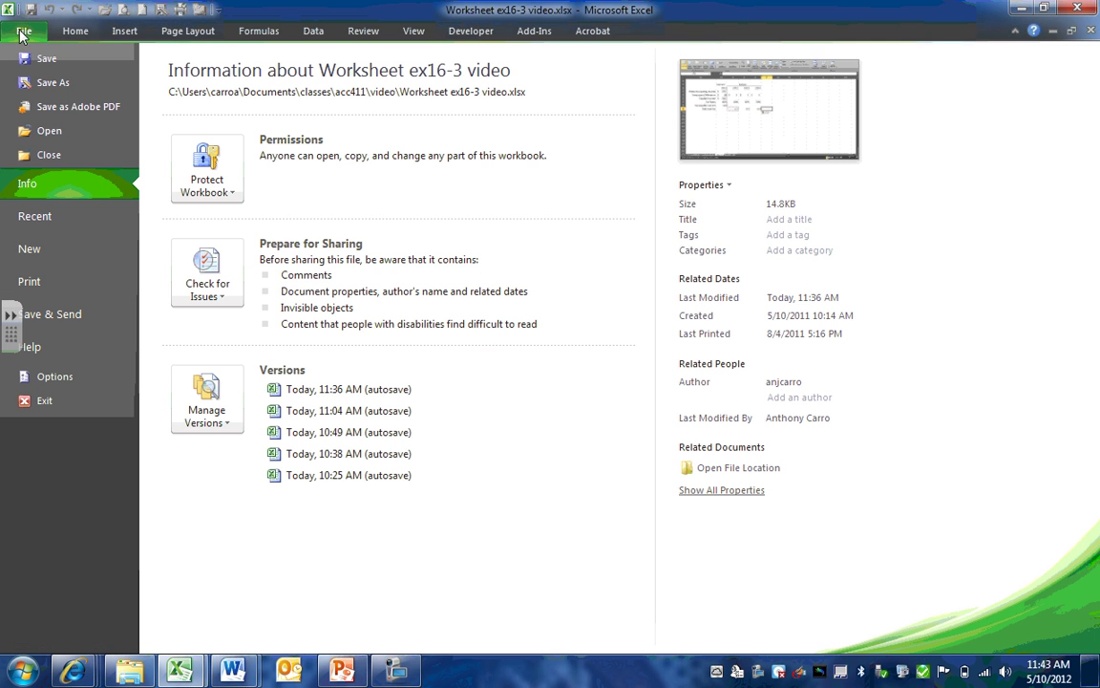
{"action": "left_click", "coordinate": [79, 31]}
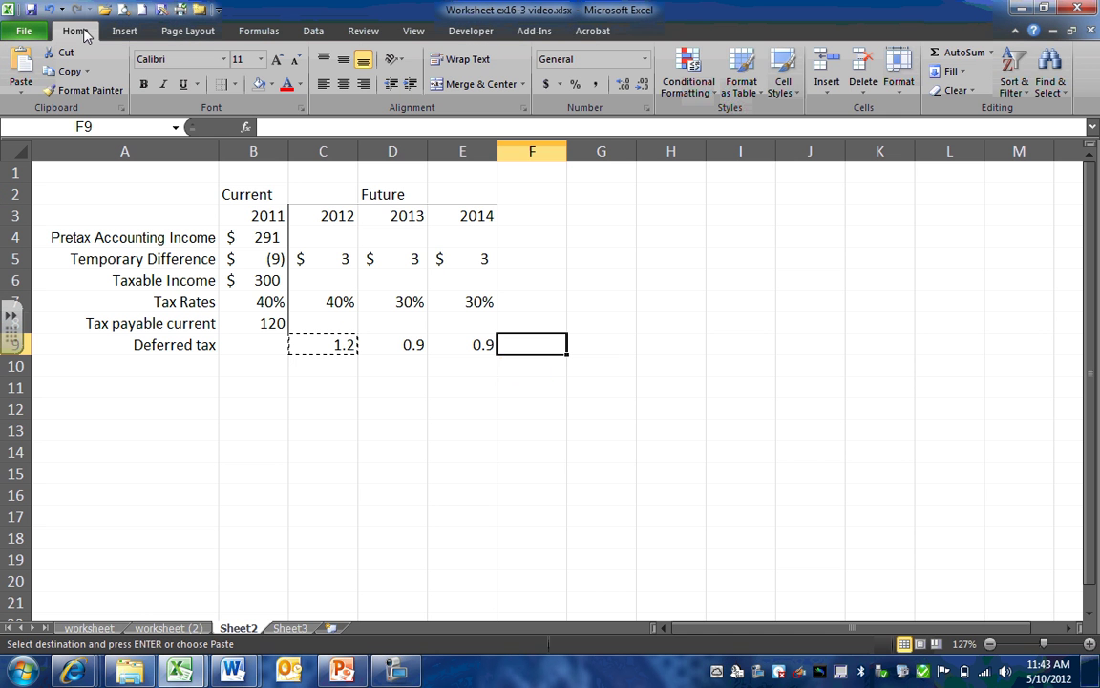
{"action": "left_click", "coordinate": [955, 54]}
{"action": "left_click", "coordinate": [953, 57]}
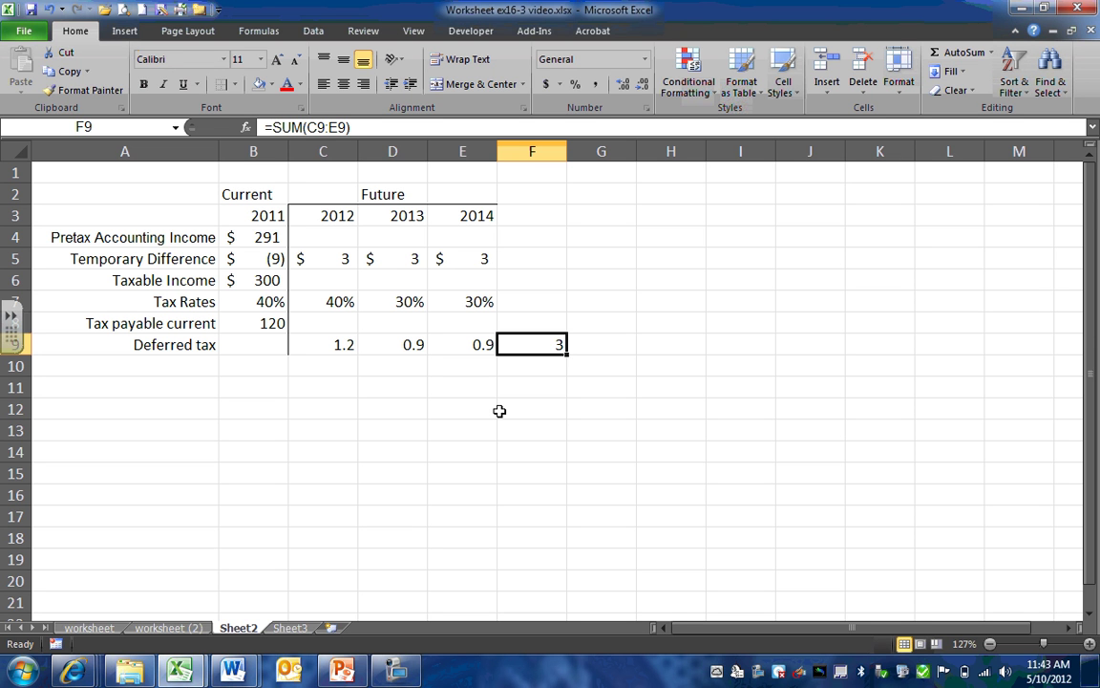
{"action": "left_click", "coordinate": [172, 382]}
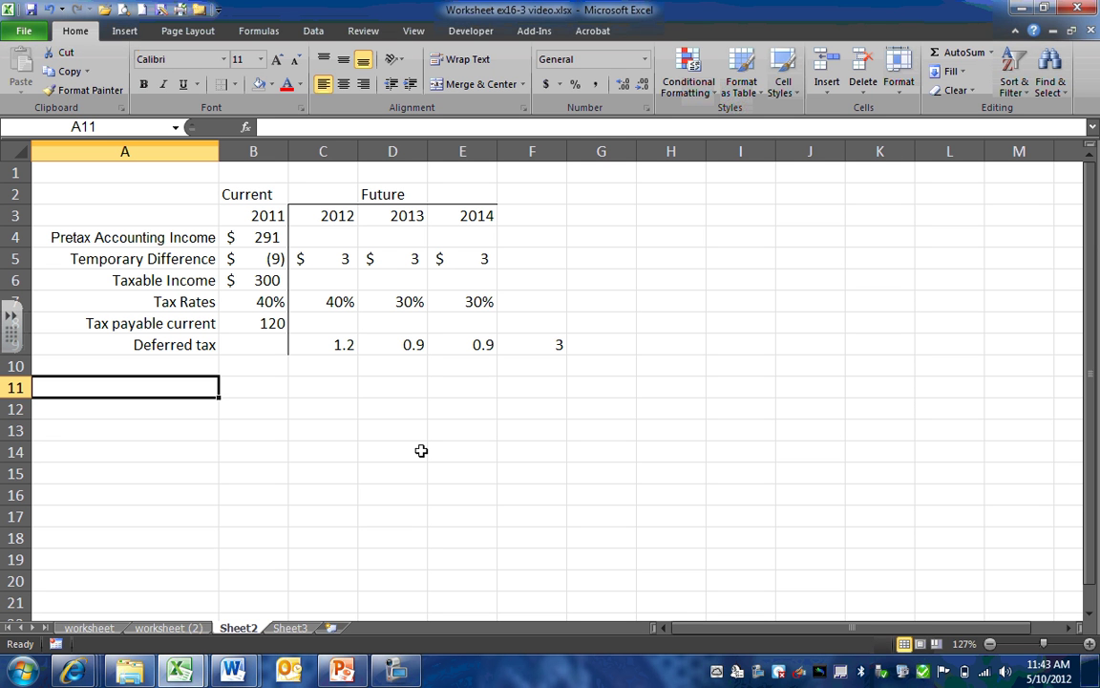
Add journal labels 'Income Tax Expense' and 'Taxes payable', with =B8 (120) in C13
{"action": "type", "text": "Income"}
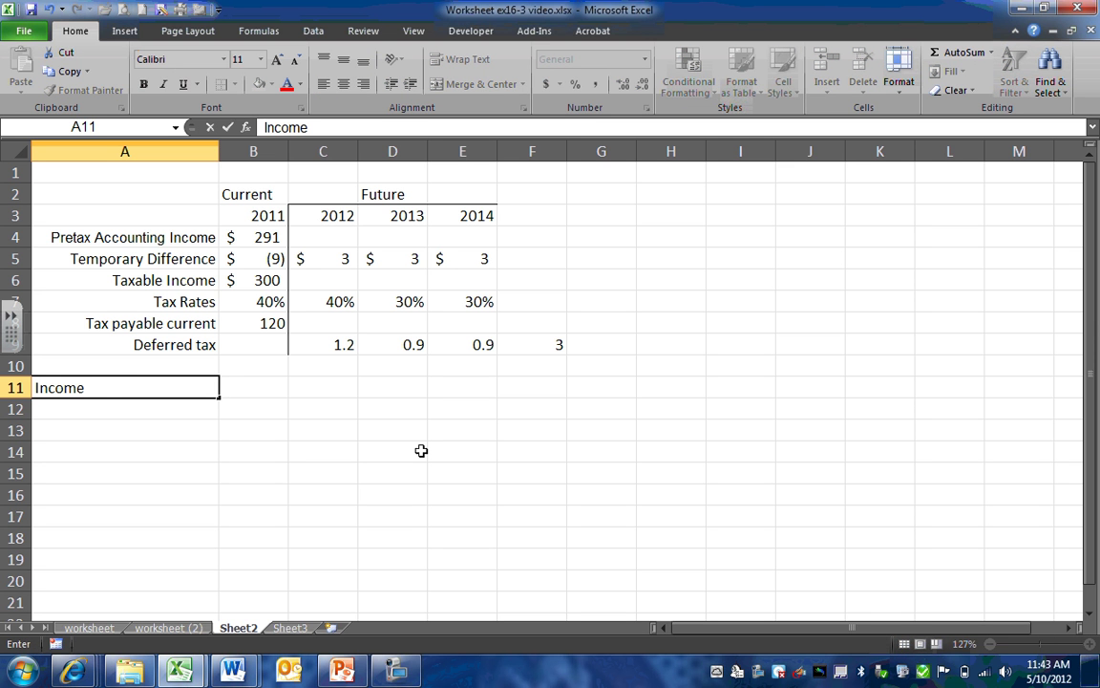
{"action": "type", "text": " Tax Expense"}
{"action": "key", "text": "Return"}
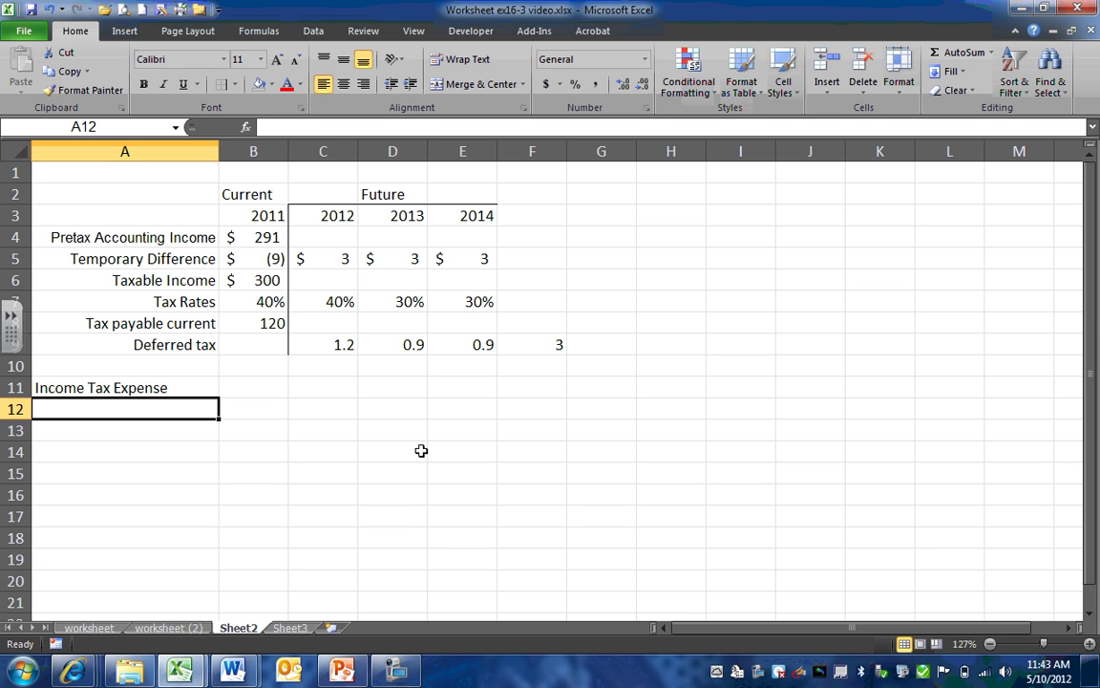
{"action": "key", "text": "Down"}
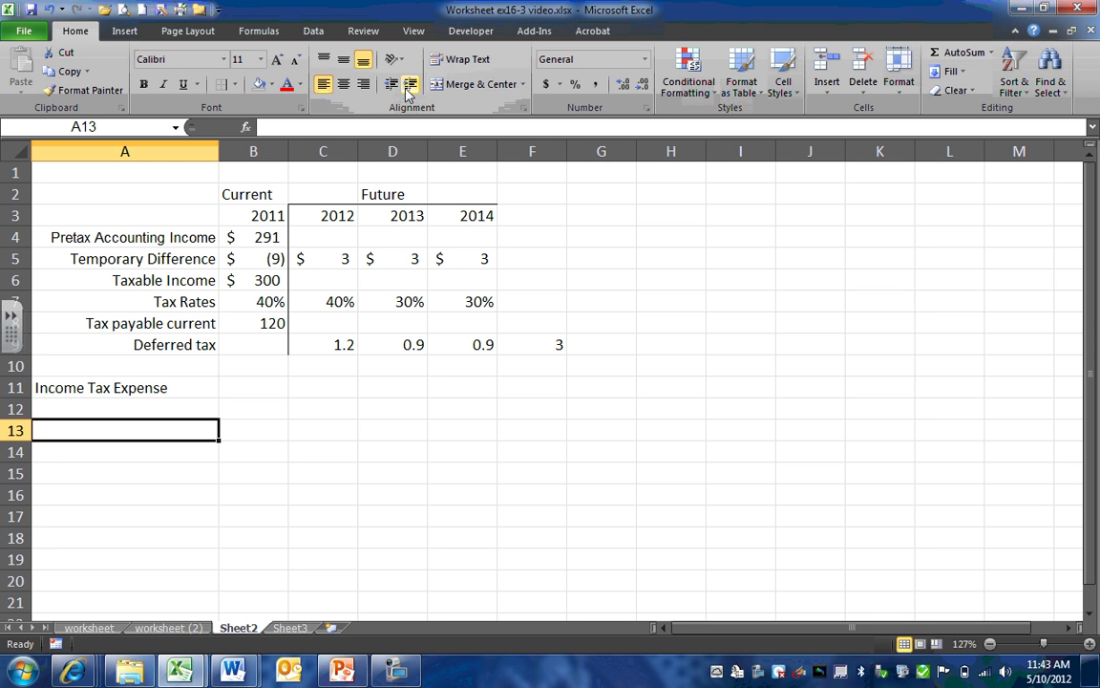
{"action": "type", "text": "Tax"}
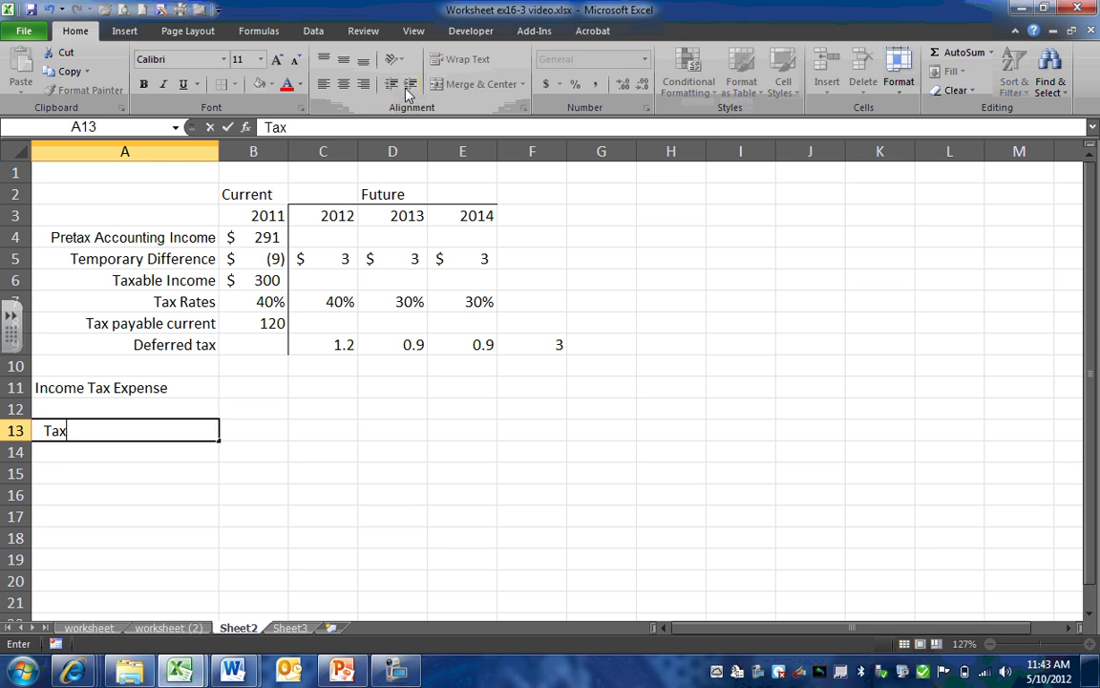
{"action": "type", "text": "es paya"}
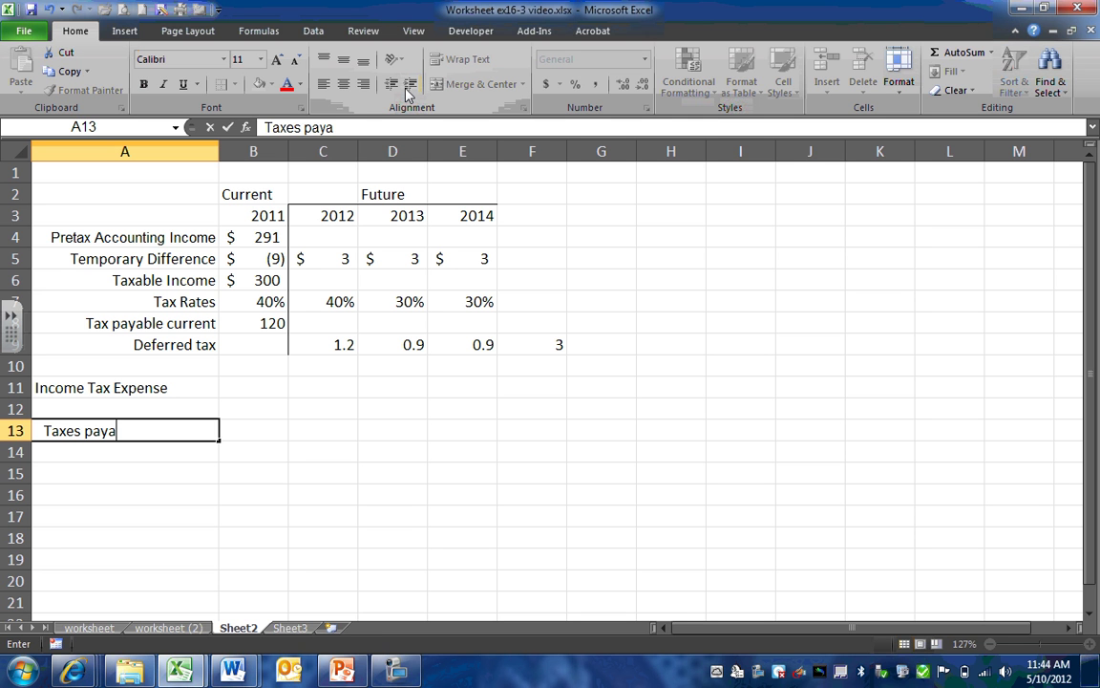
{"action": "type", "text": "ble"}
{"action": "key", "text": "Tab"}
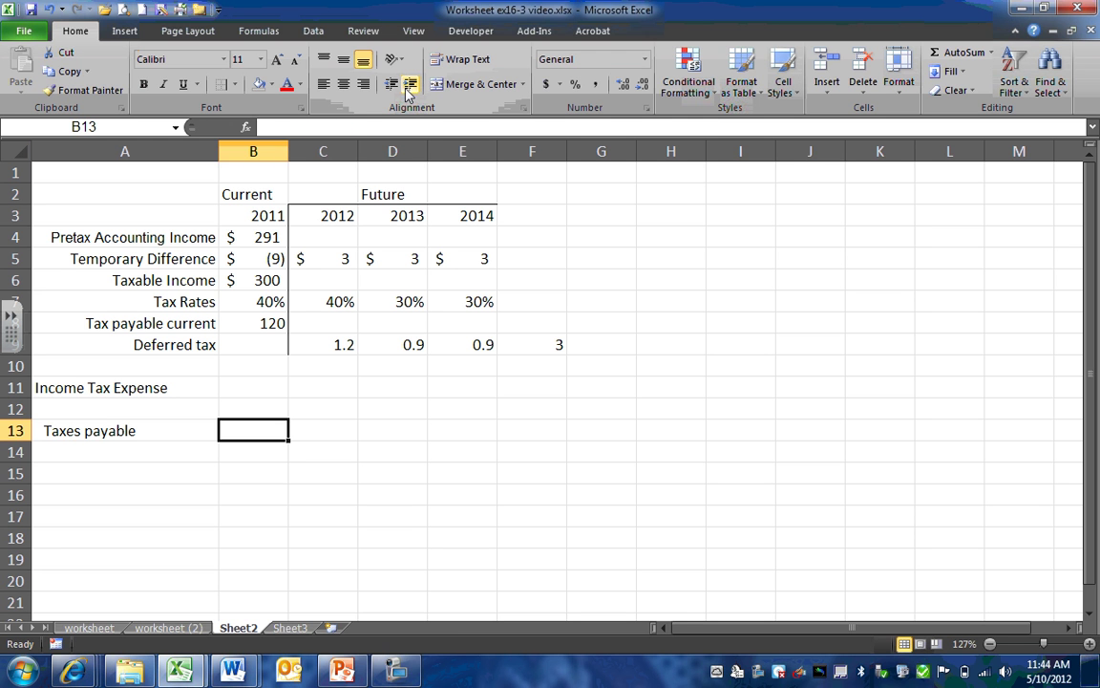
{"action": "key", "text": "Tab"}
{"action": "type", "text": "="}
{"action": "key", "text": "Up"}
{"action": "key", "text": "Up"}
{"action": "key", "text": "Up"}
{"action": "key", "text": "Up"}
{"action": "key", "text": "Up"}
{"action": "key", "text": "Left"}
{"action": "key", "text": "Return"}
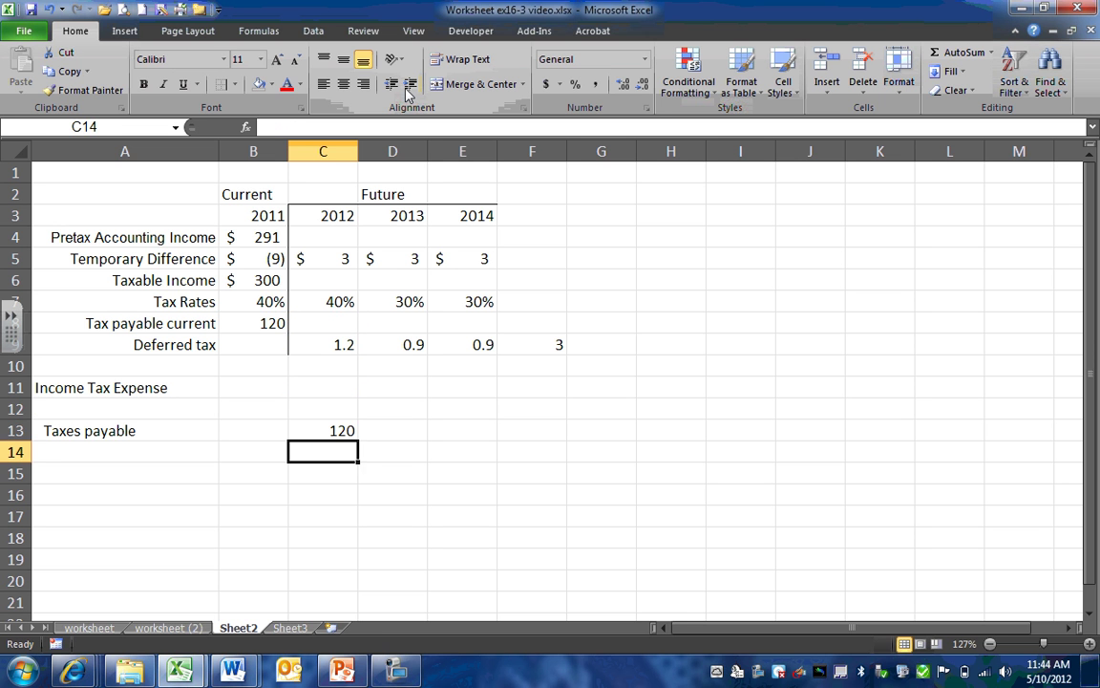
Label A12 'Deferred Tax Asset' and set B12 to =F9, showing 3
{"action": "key", "text": "Up"}
{"action": "key", "text": "Up"}
{"action": "key", "text": "Left"}
{"action": "key", "text": "Left"}
{"action": "left_click", "coordinate": [409, 86]}
{"action": "type", "text": "Deferred Tax Asset"}
{"action": "key", "text": "Tab"}
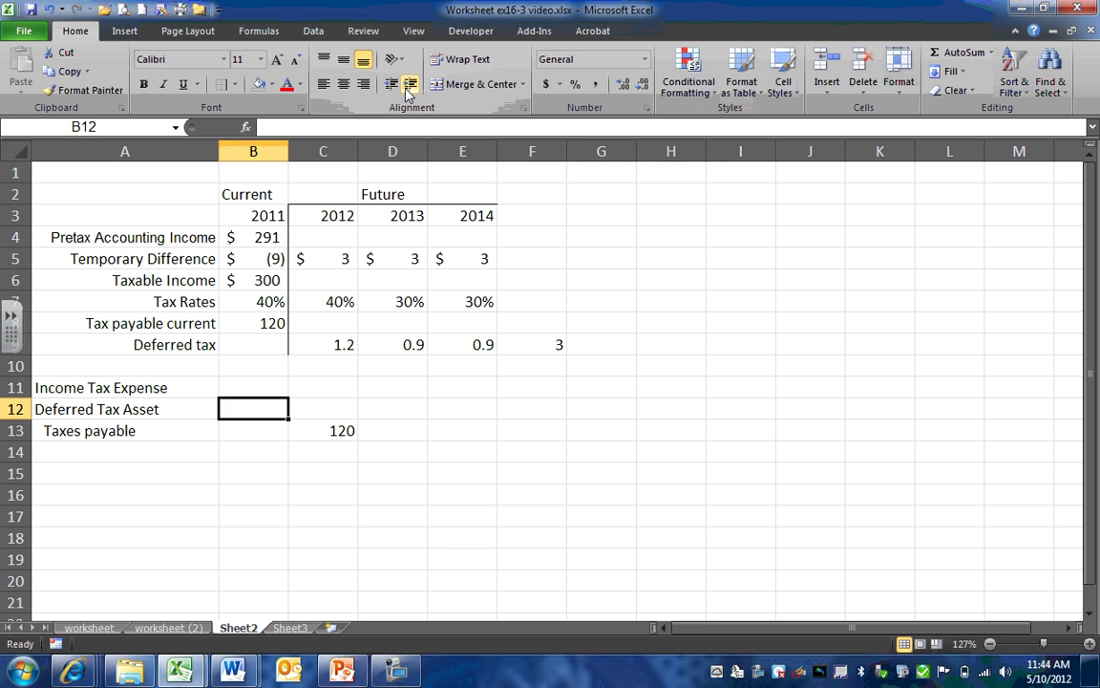
{"action": "type", "text": "="}
{"action": "key", "text": "Right"}
{"action": "key", "text": "Right"}
{"action": "key", "text": "Right"}
{"action": "key", "text": "Right"}
{"action": "key", "text": "Up"}
{"action": "key", "text": "Up"}
{"action": "key", "text": "Up"}
{"action": "key", "text": "Return"}
{"action": "key", "text": "Up"}
{"action": "key", "text": "Up"}
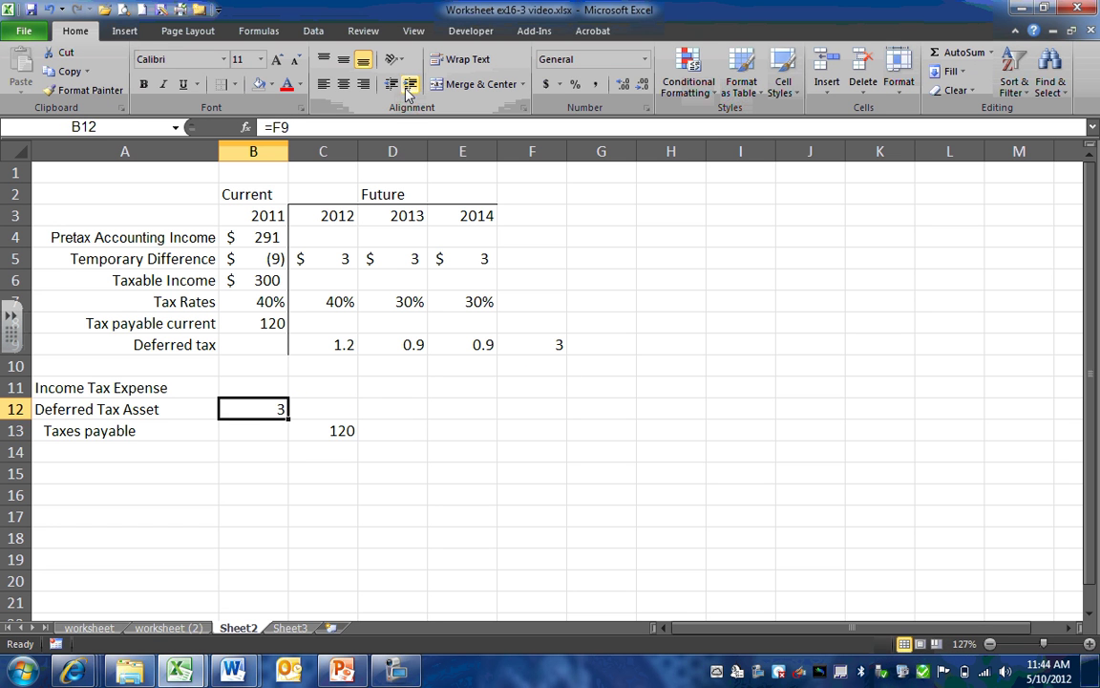
Enter =C13-B12 in B11 so Income Tax Expense shows 117
{"action": "type", "text": "="}
{"action": "key", "text": "Down"}
{"action": "key", "text": "Down"}
{"action": "key", "text": "Right"}
{"action": "type", "text": "-"}
{"action": "key", "text": "Down"}
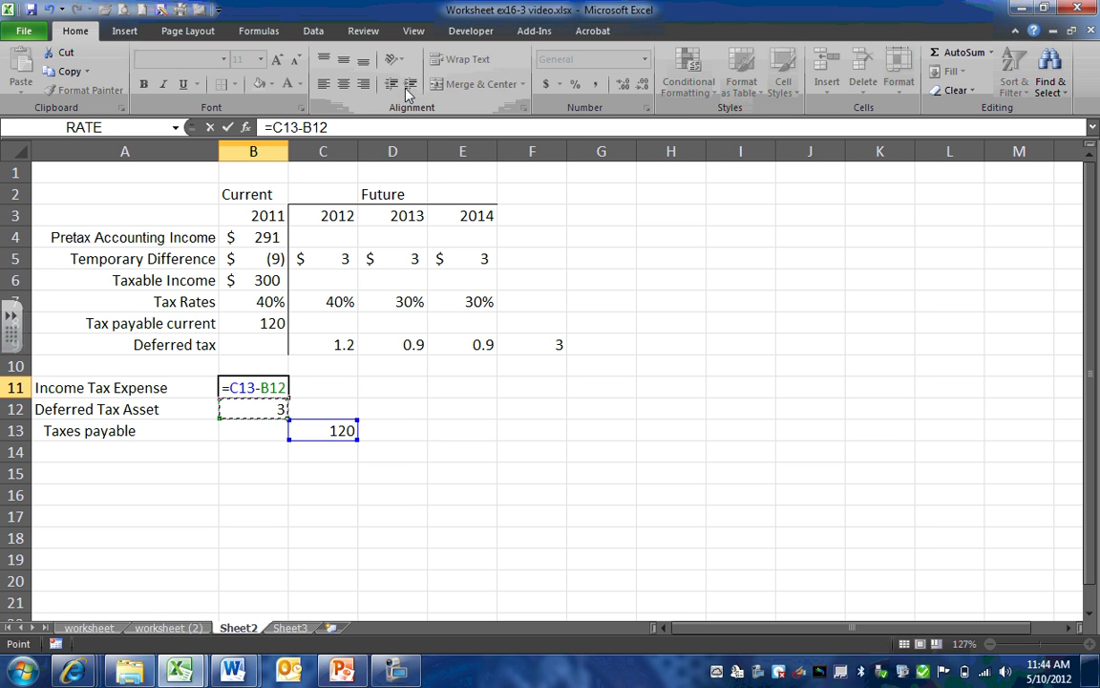
{"action": "key", "text": "Return"}
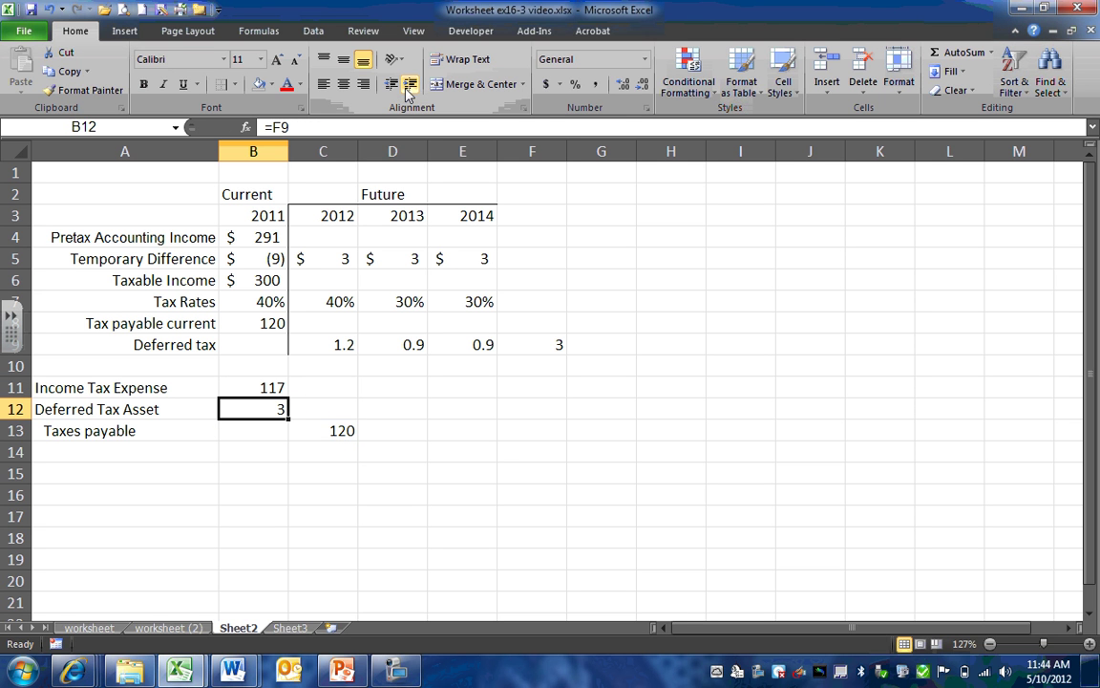